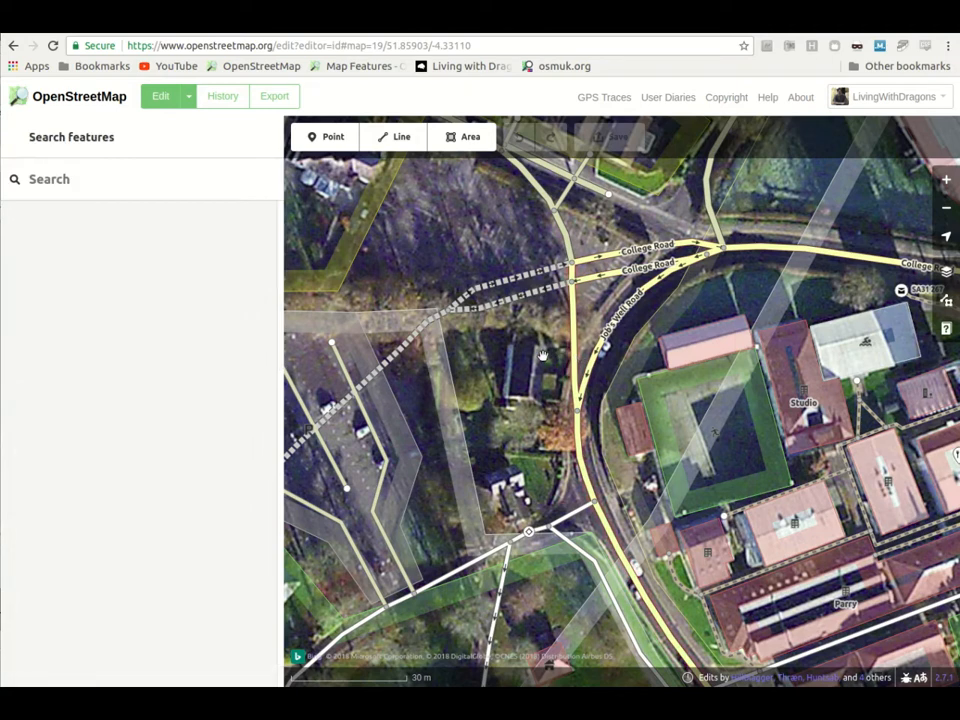
- Select the two-way Job's Well Road segment west of the one-way branch and review its fields, tags and relations
left_click(577, 352)
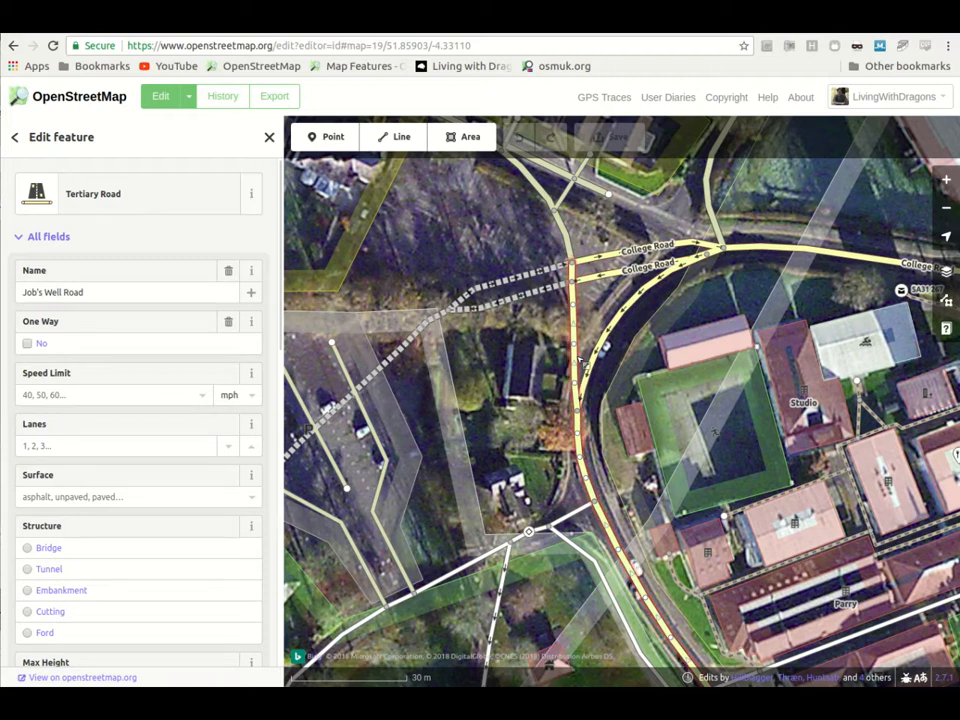
left_click(143, 295)
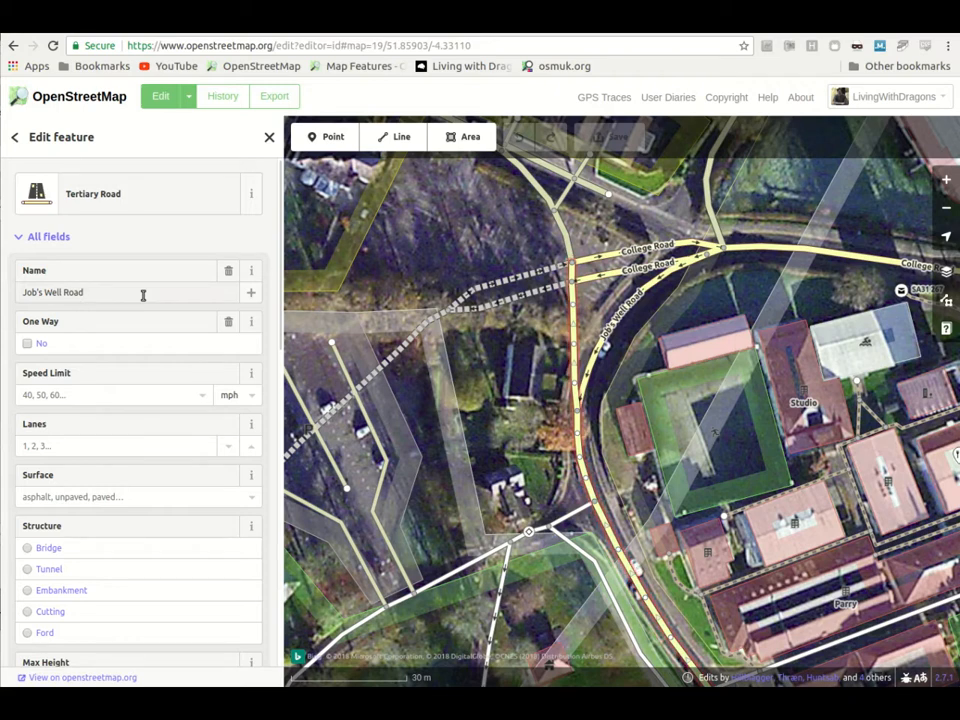
scroll(170, 378, "down", 2)
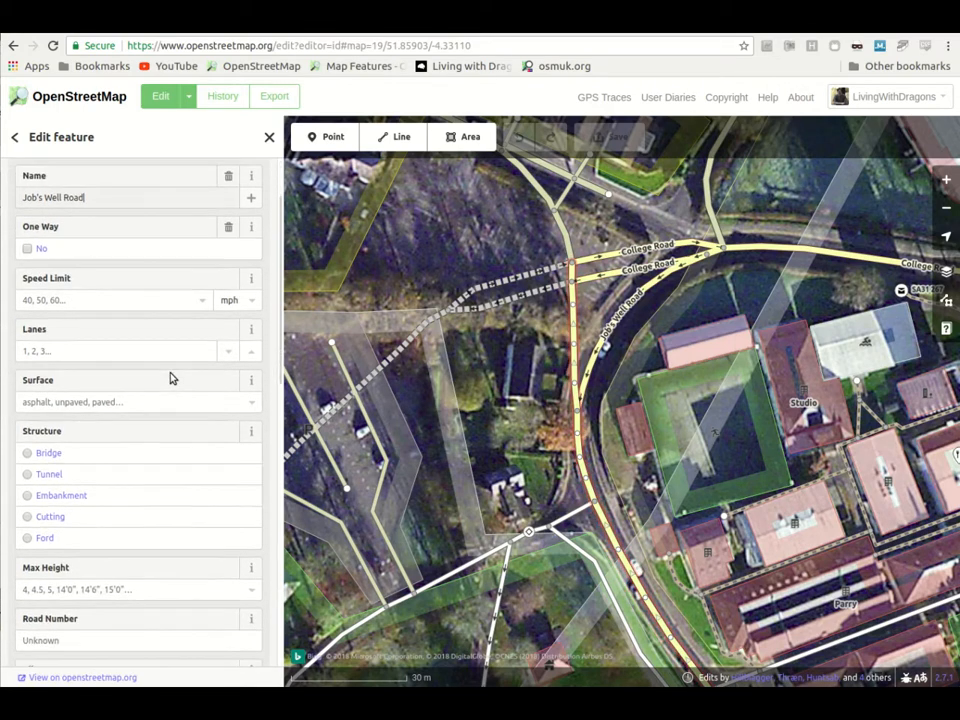
scroll(170, 378, "down", 5)
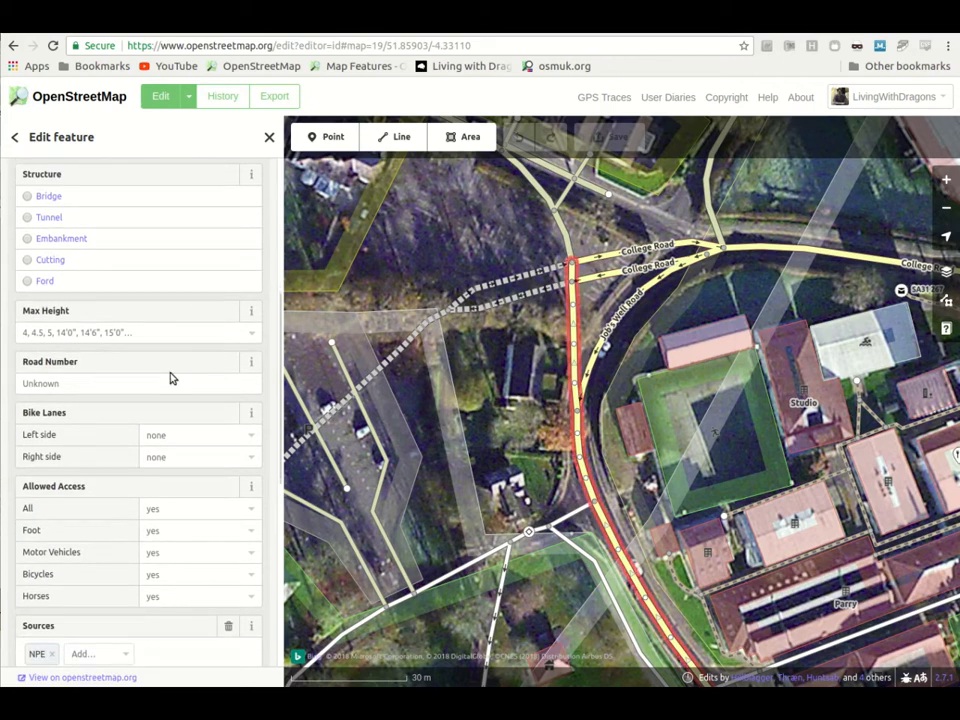
scroll(167, 324, "down", 3)
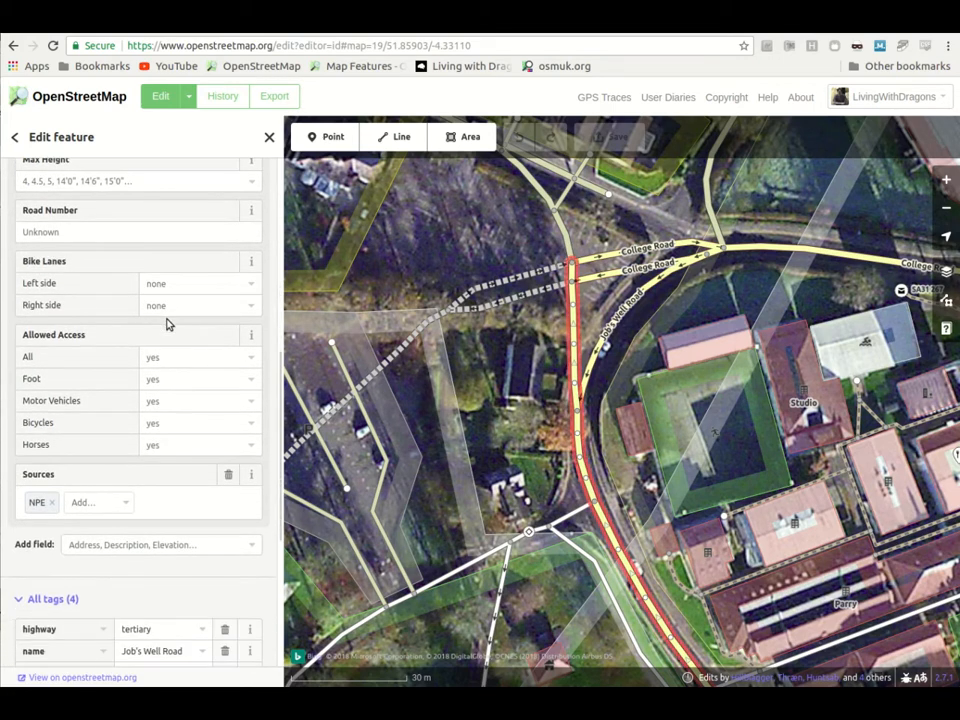
scroll(167, 324, "down", 1)
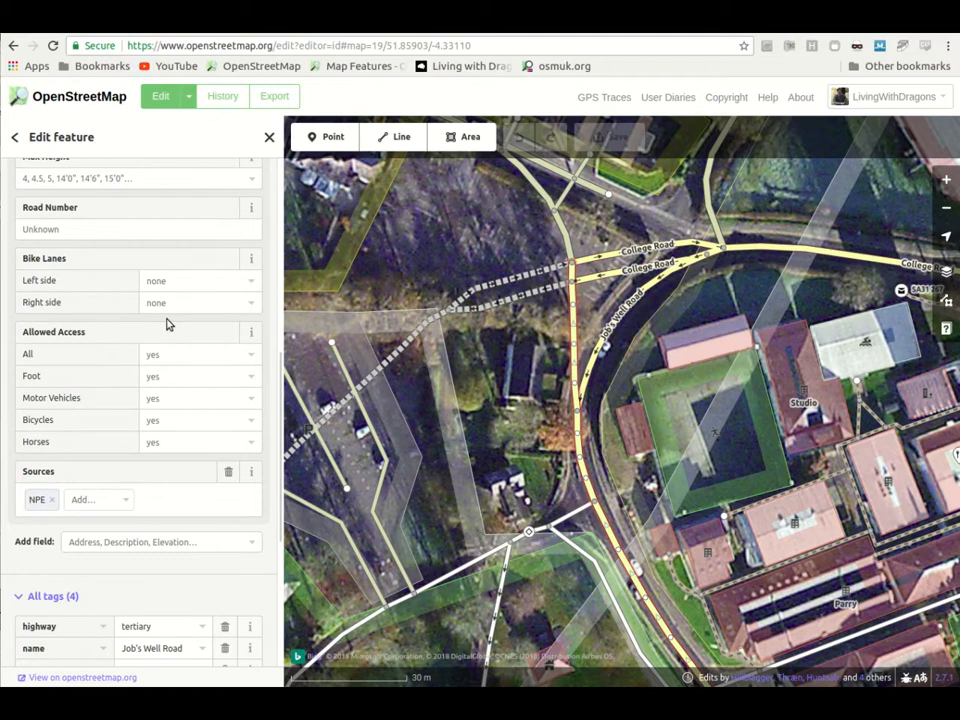
scroll(167, 324, "down", 5)
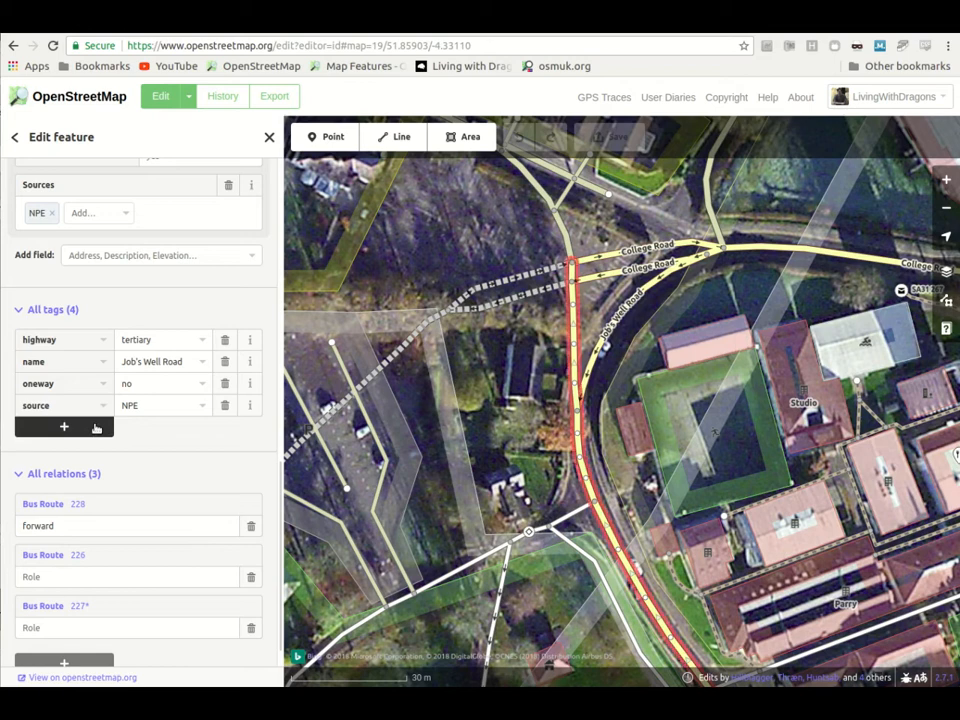
scroll(96, 428, "up", 5)
scroll(96, 428, "down", 3)
scroll(96, 428, "down", 2)
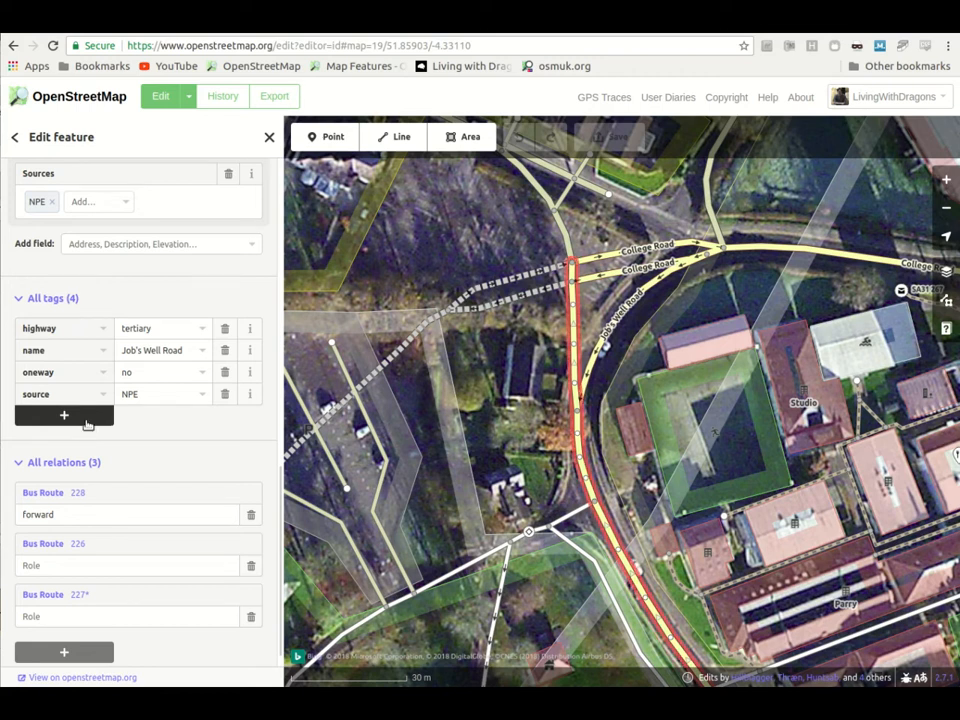
- Add a name:cy tag to the selected road for its Welsh name
left_click(88, 422)
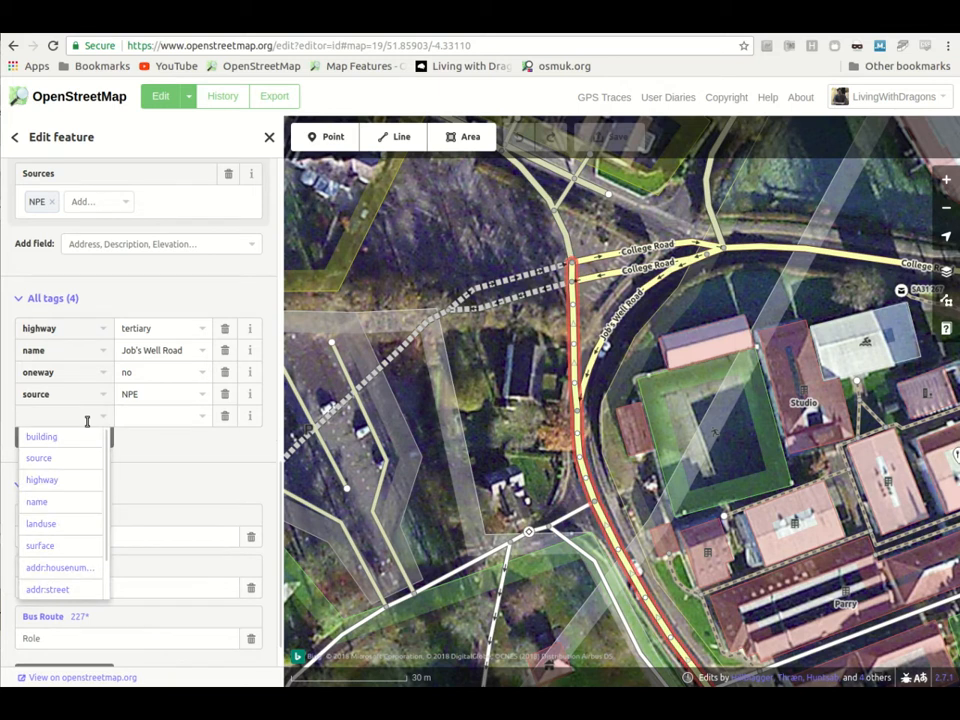
type("nam")
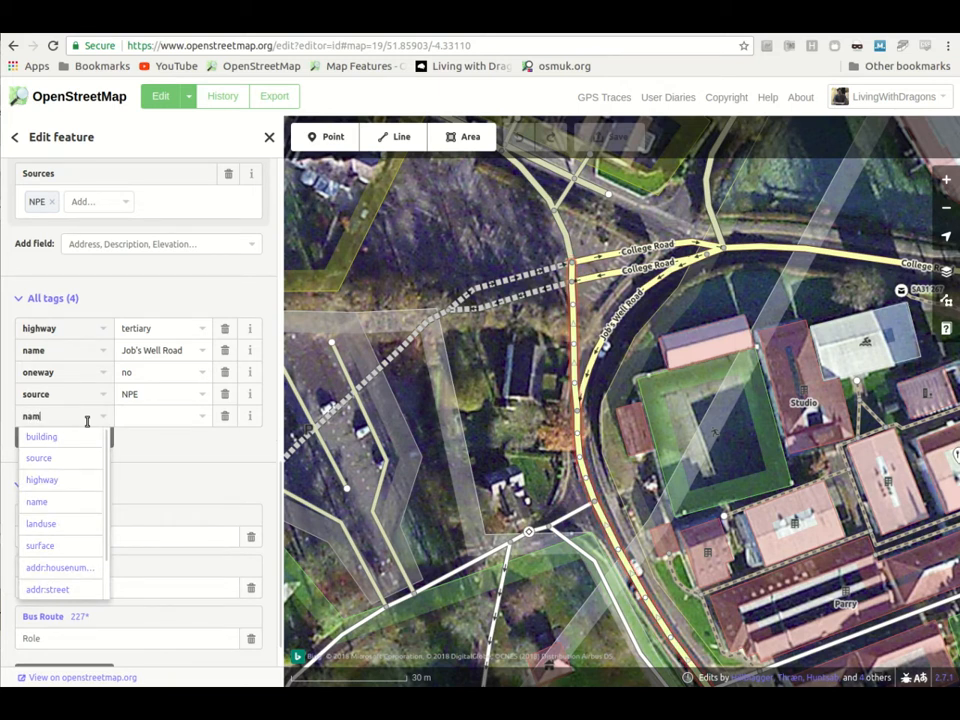
type("e:cy")
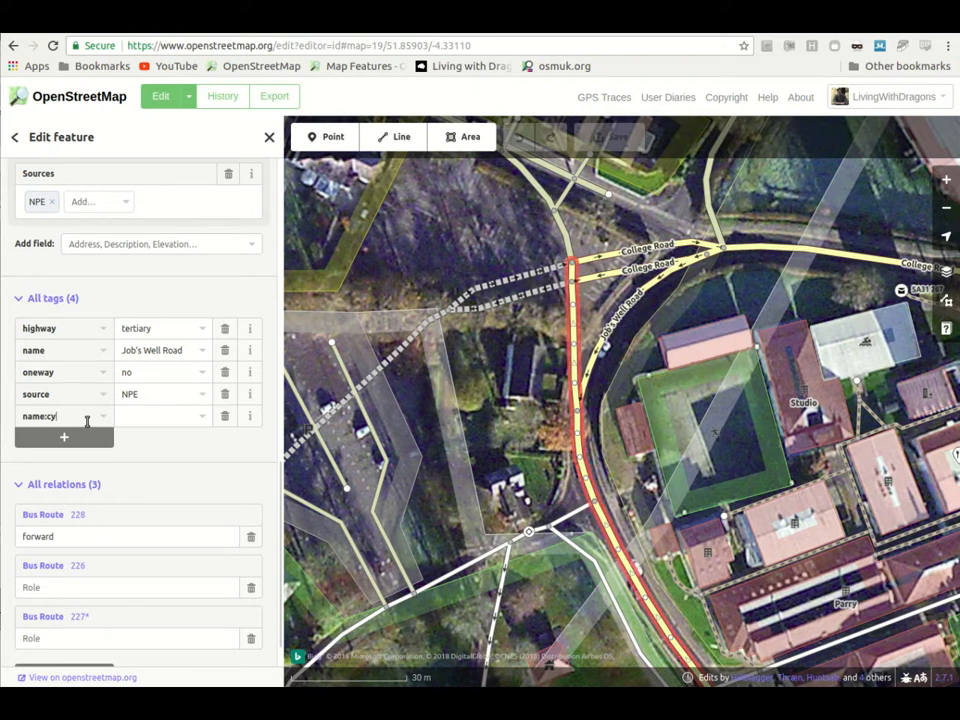
left_click(157, 413)
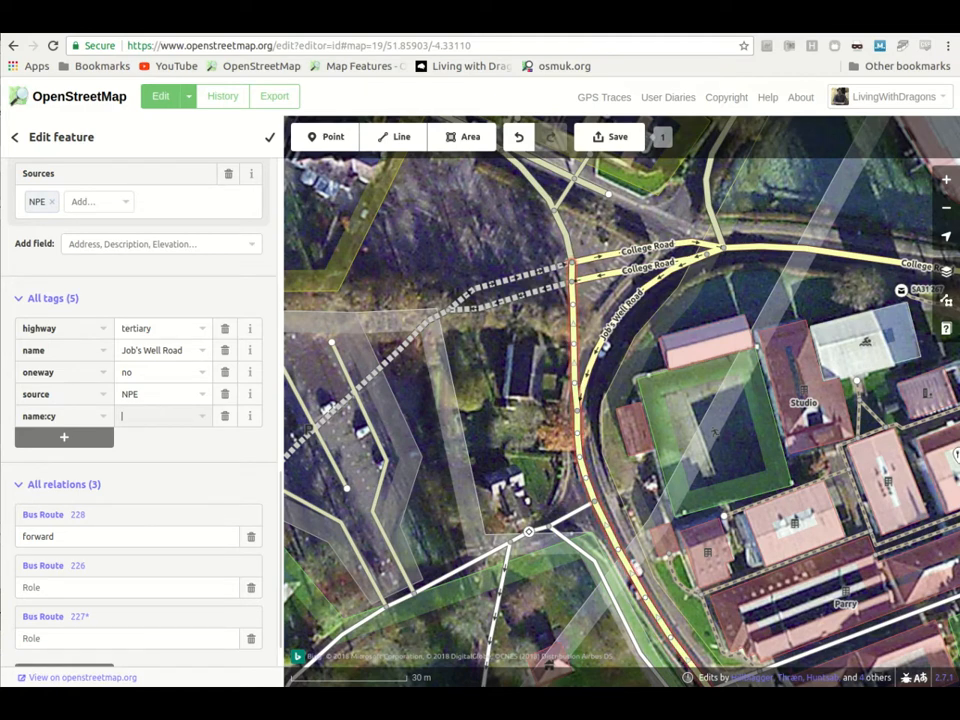
- Consult the street sign photo and set the road's name:cy value to "Hoel Ffynnon Jób"
left_click_drag(0, 145, 643, 158)
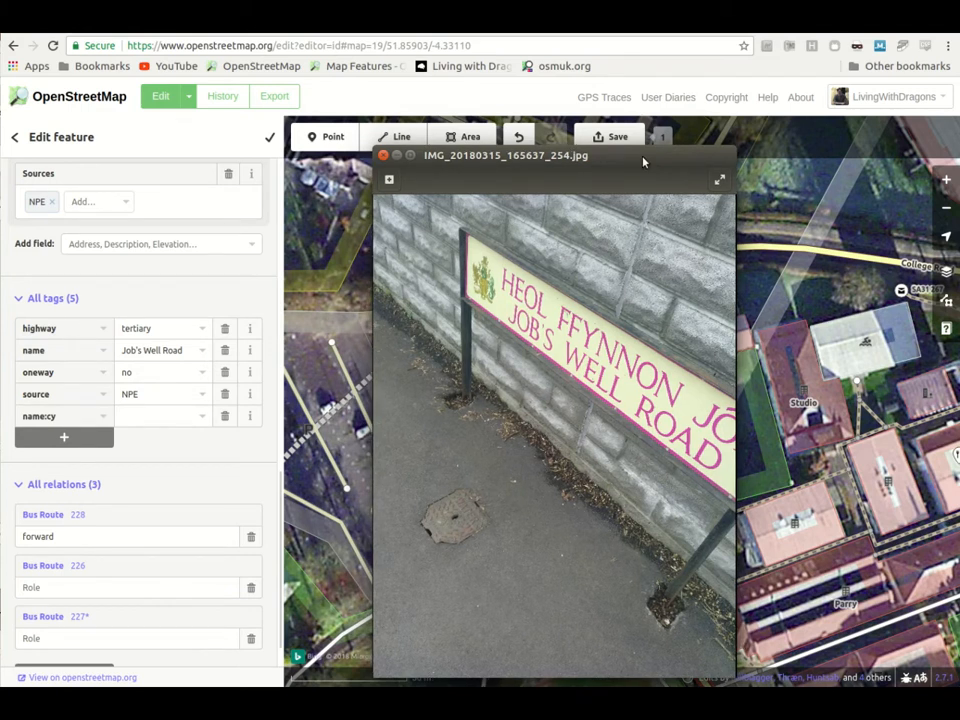
left_click_drag(642, 158, 0, 135)
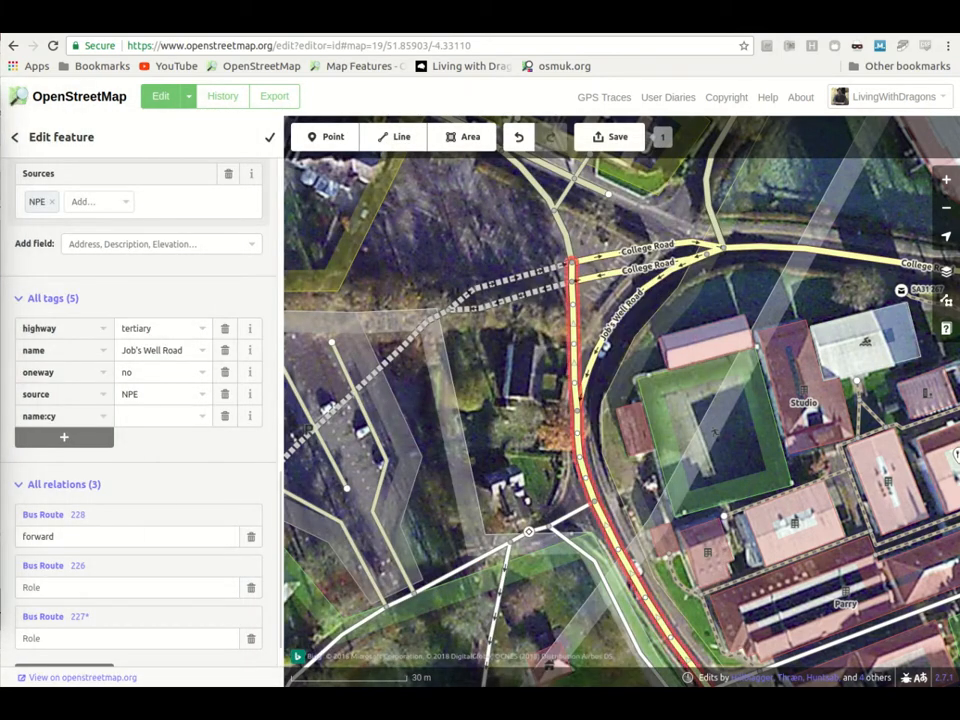
left_click(155, 419)
type("Hoel")
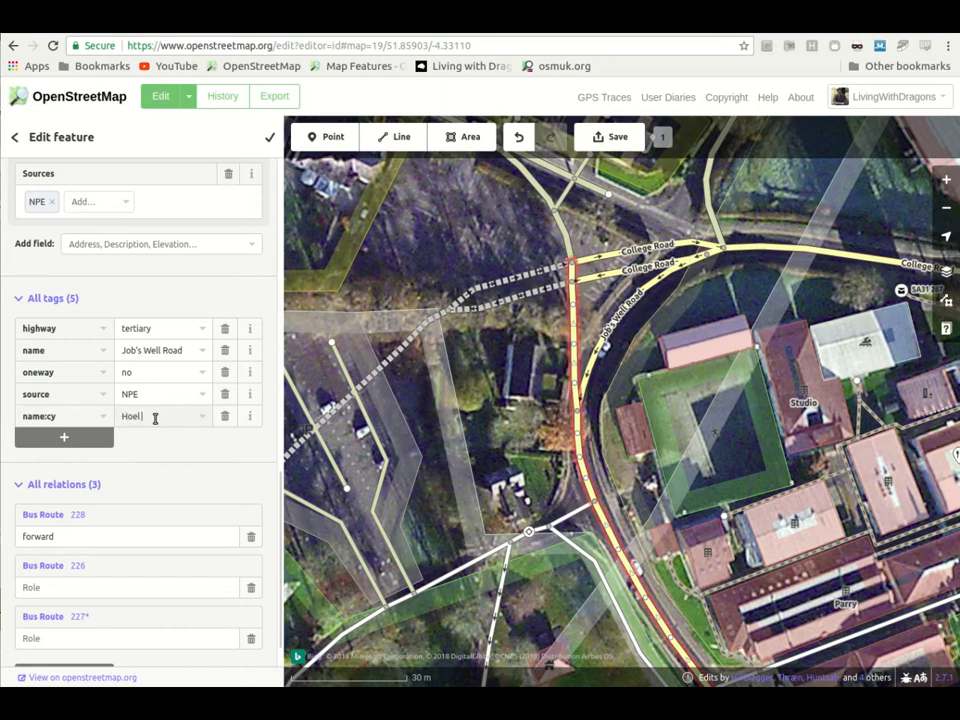
type(" Ffynnon J")
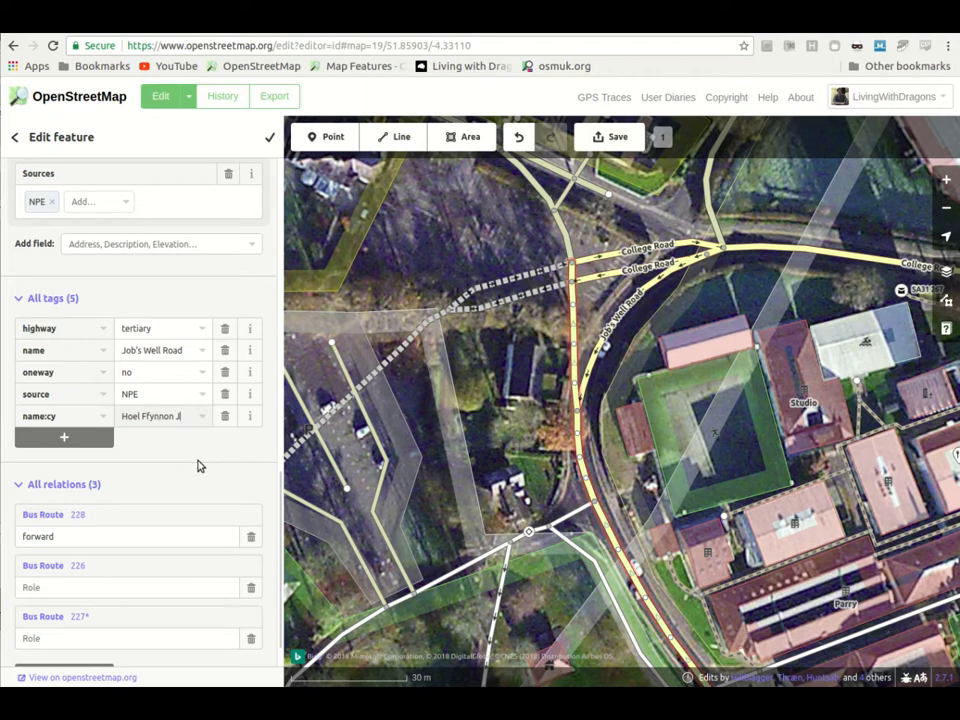
left_click_drag(0, 98, 0, 176)
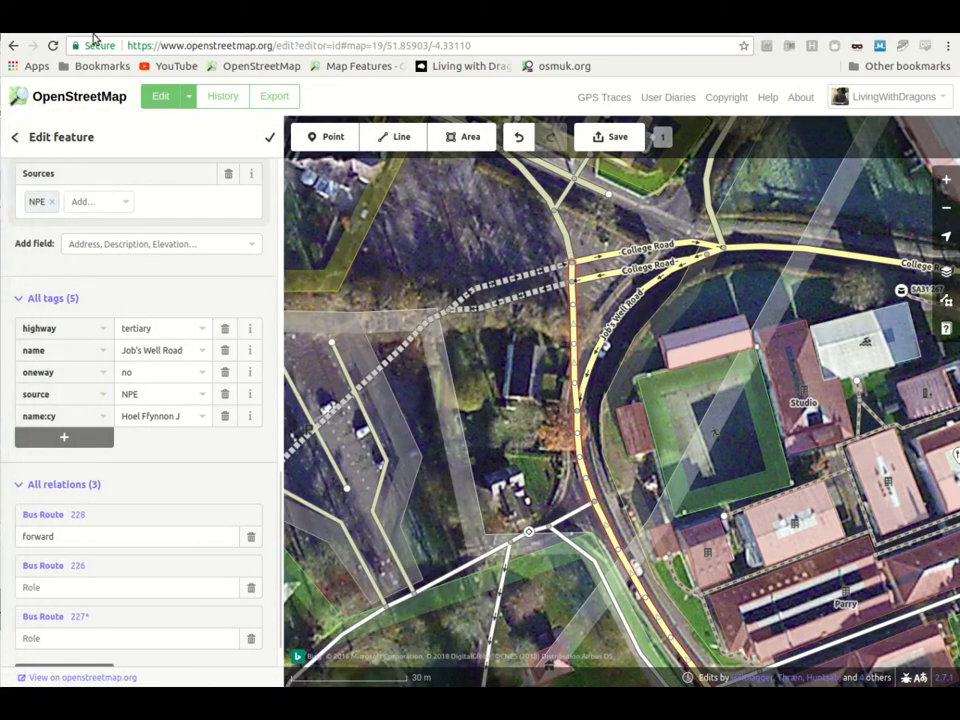
left_click(184, 418)
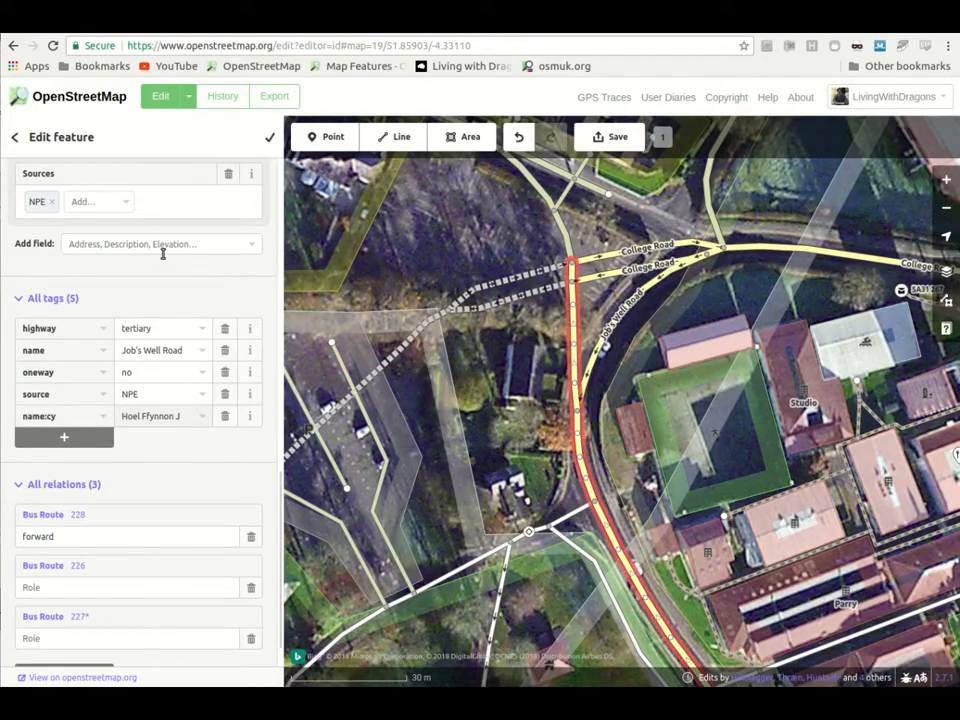
type("ó")
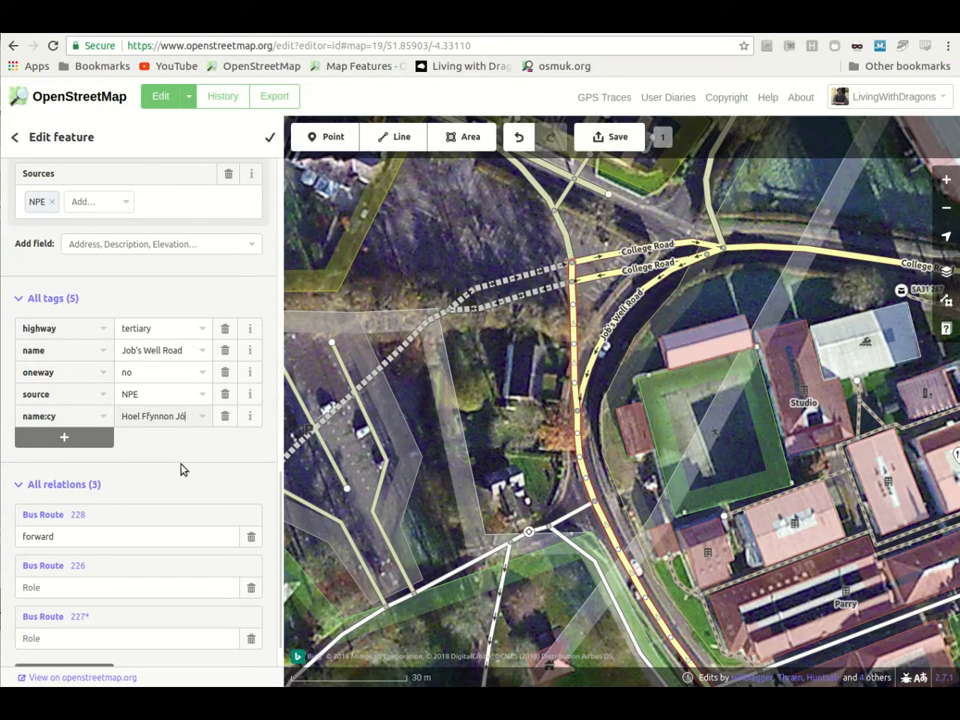
type("b")
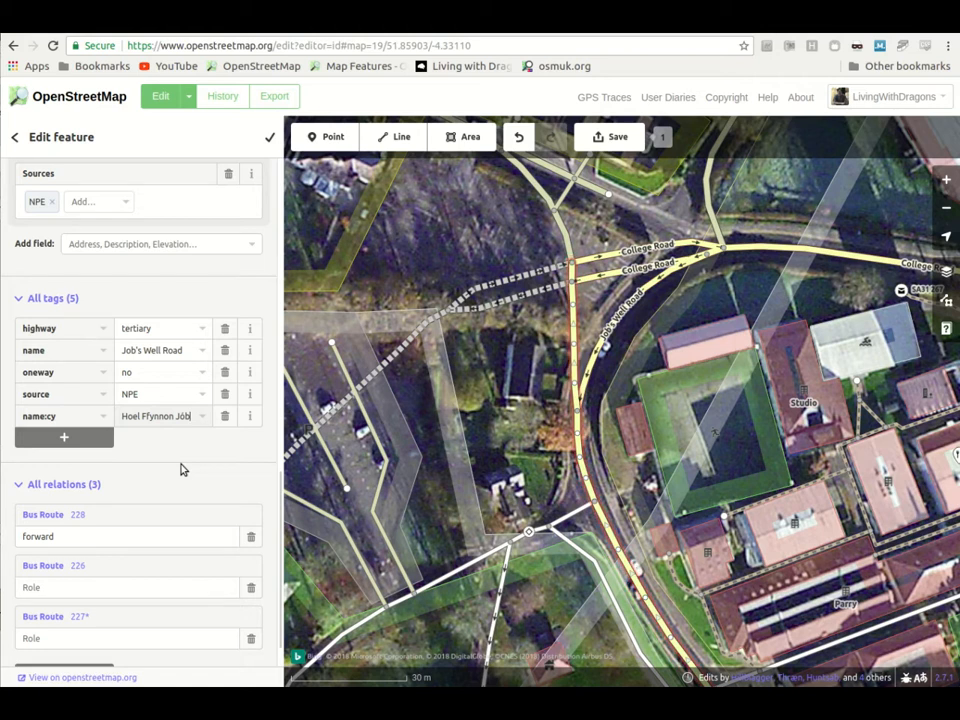
- Add a name:en tag to the road with the value "Job's Well Road"
left_click(96, 438)
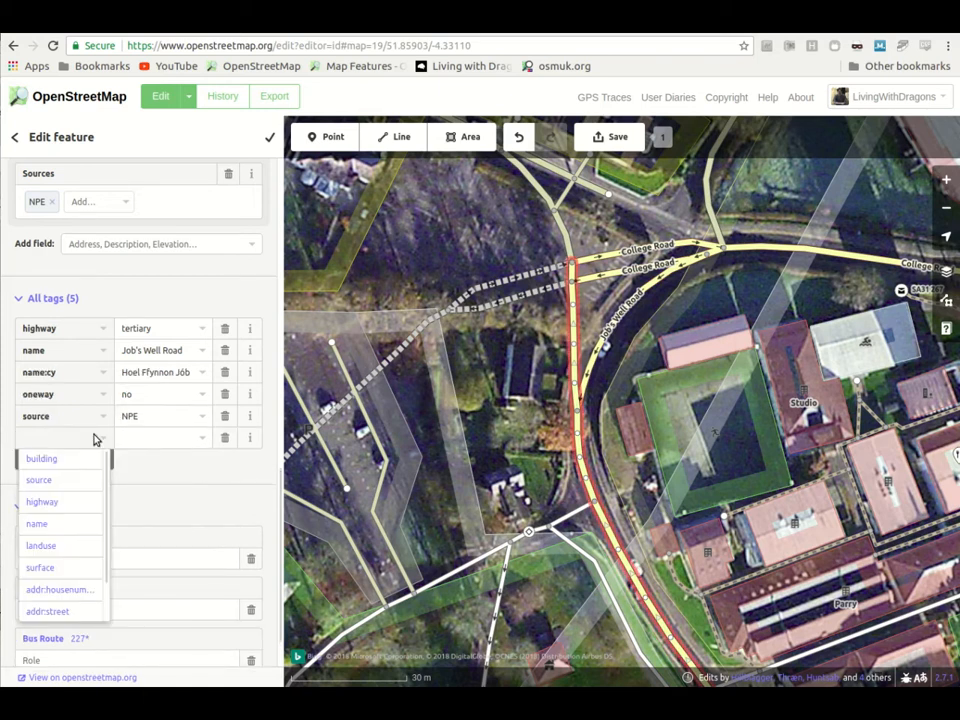
type("name:en")
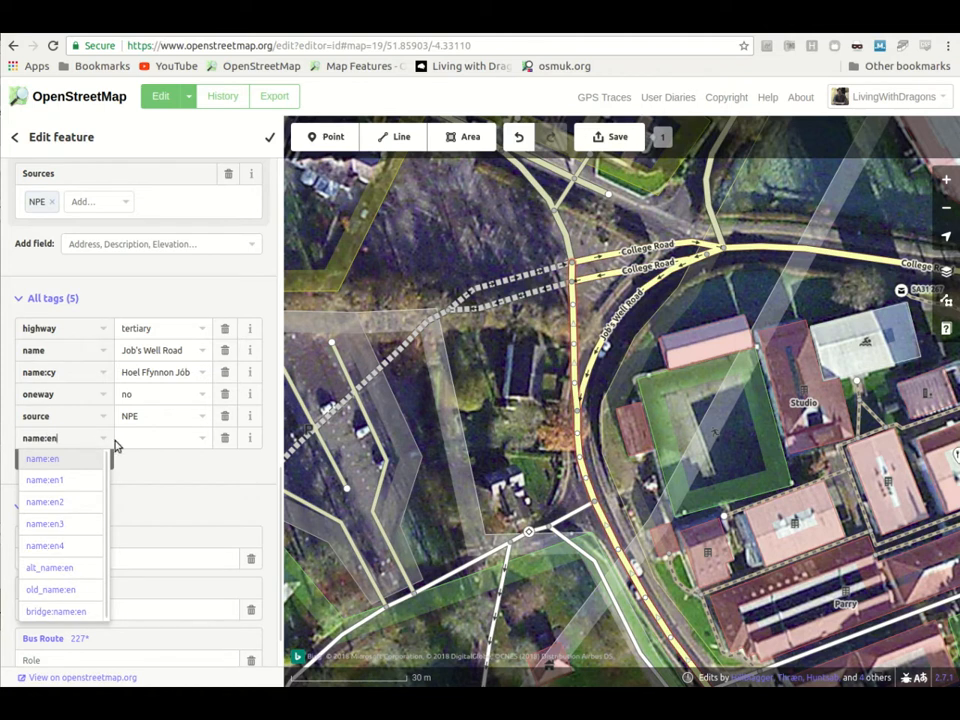
left_click(133, 441)
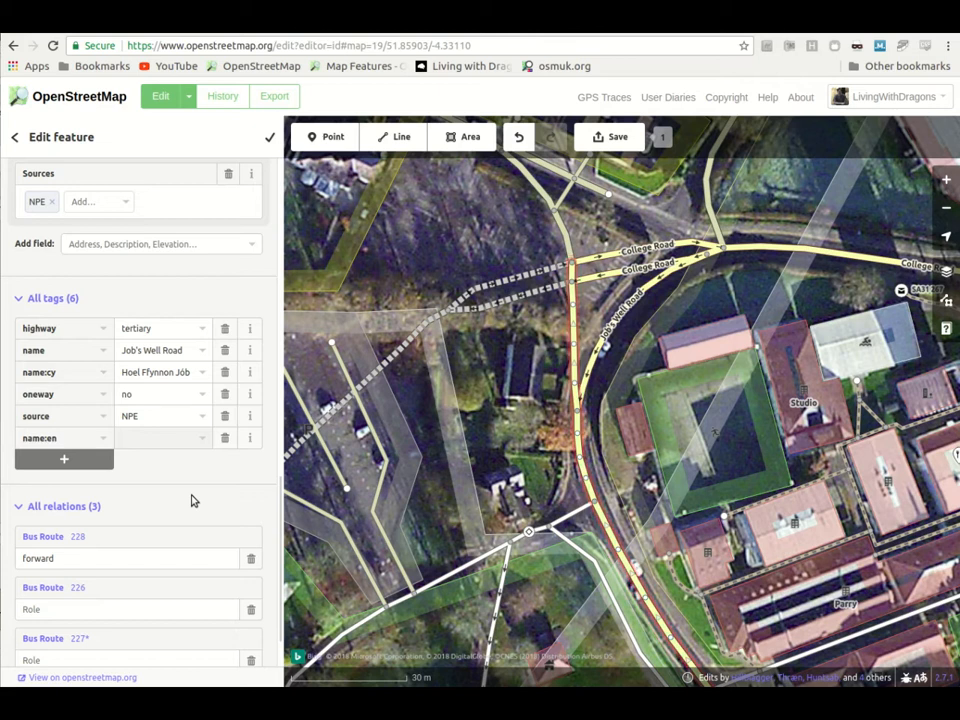
type("Job's Well Road")
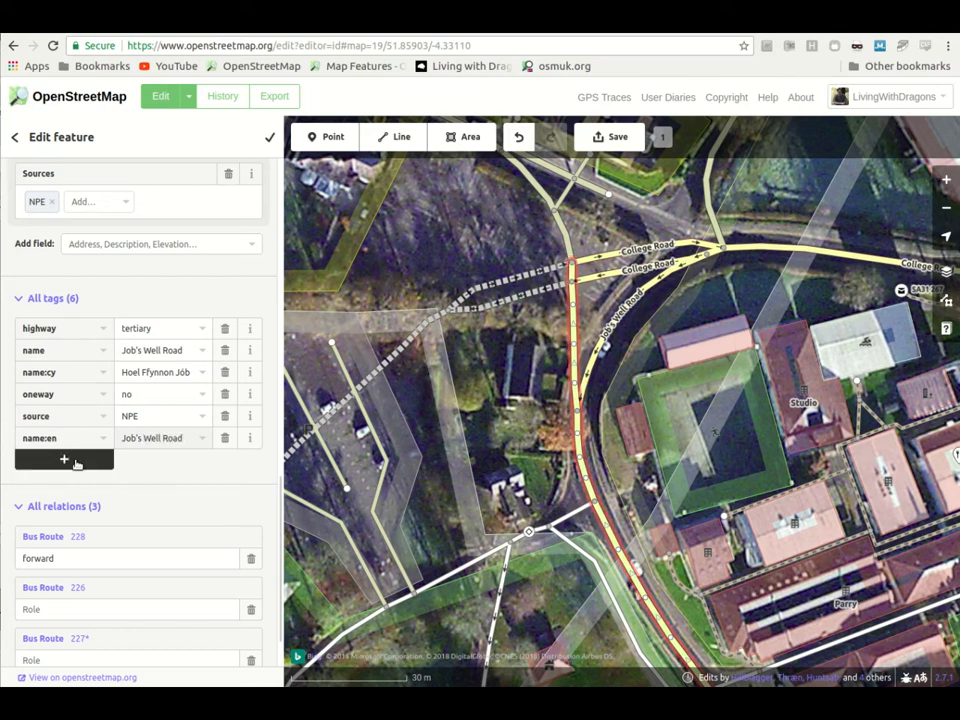
- Delete the source tag from the road
double_click(154, 416)
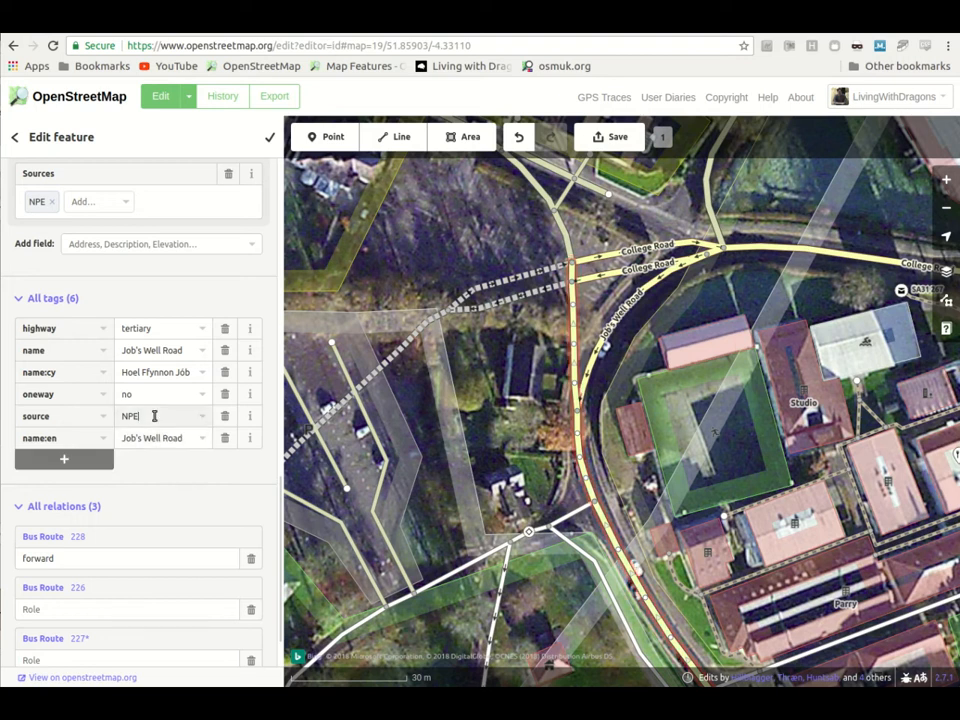
left_click(165, 470)
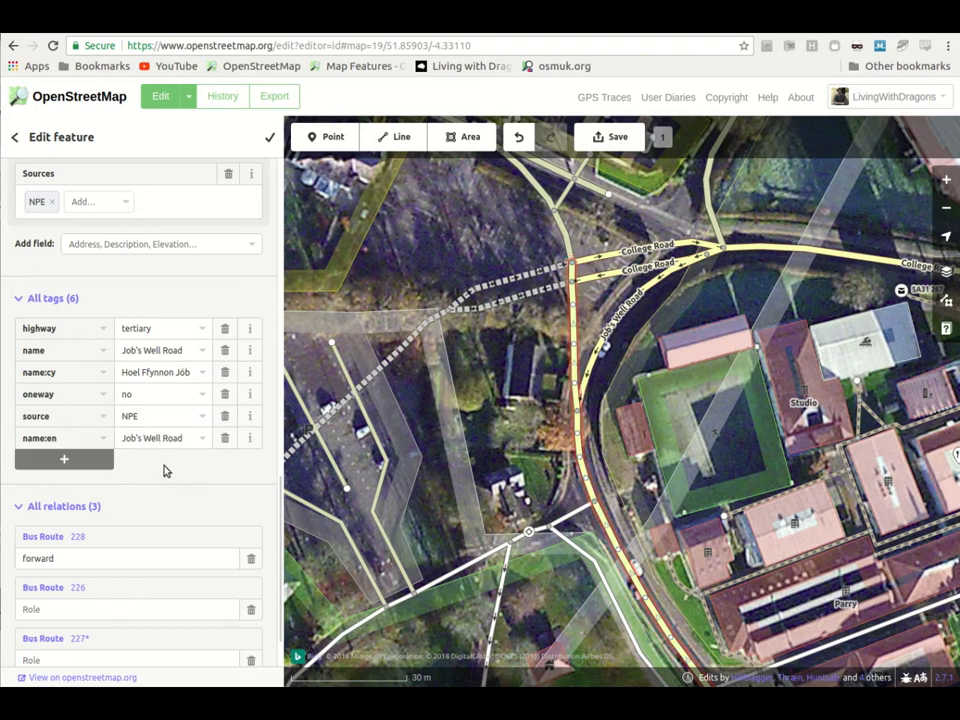
left_click(225, 418)
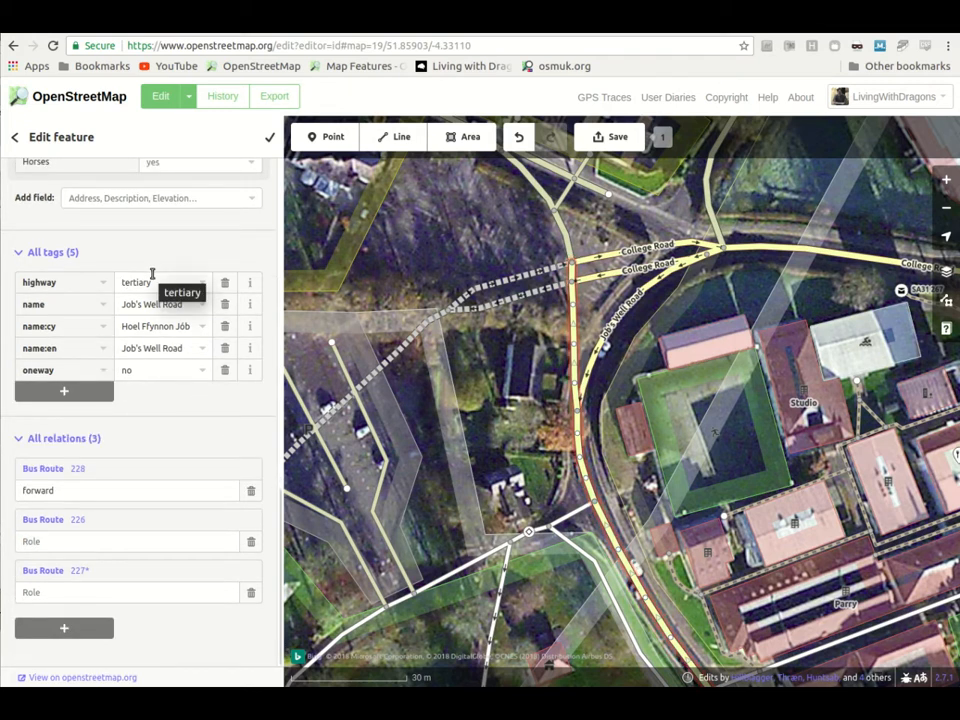
- Copy the Welsh name from the road's name:cy tag
triple_click(170, 327)
left_click(170, 399)
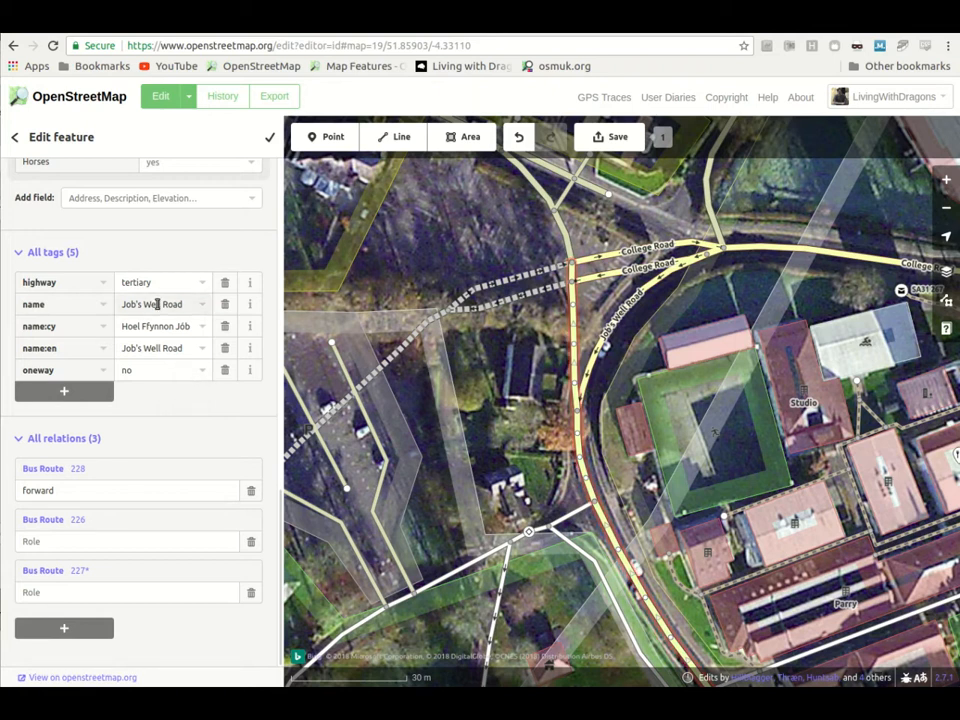
left_click_drag(183, 304, 129, 288)
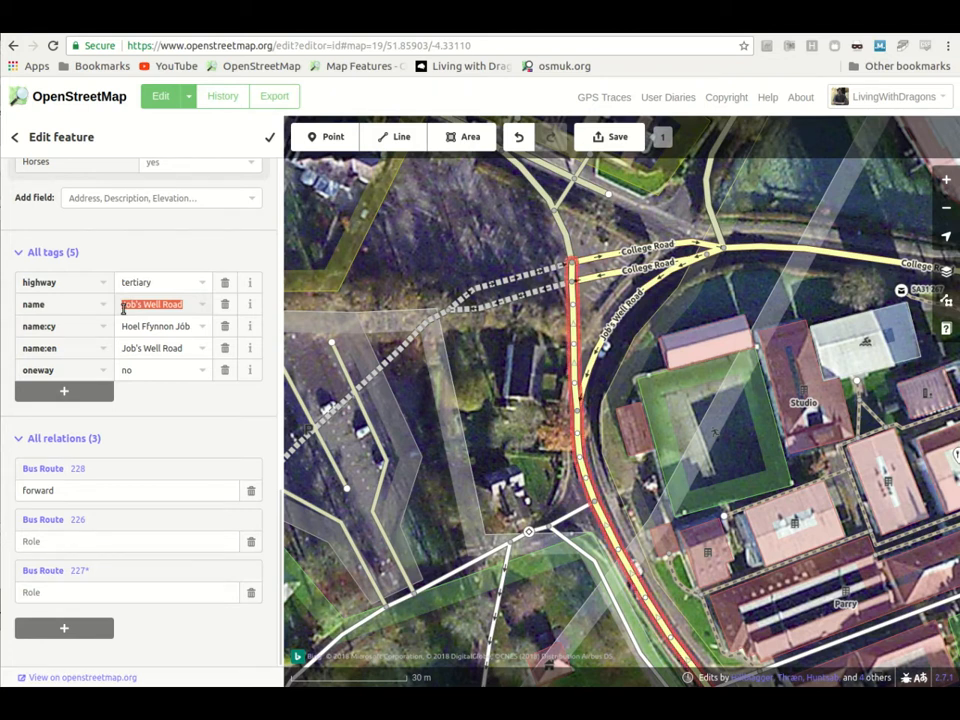
left_click(159, 326)
triple_click(159, 326)
key("ctrl+c")
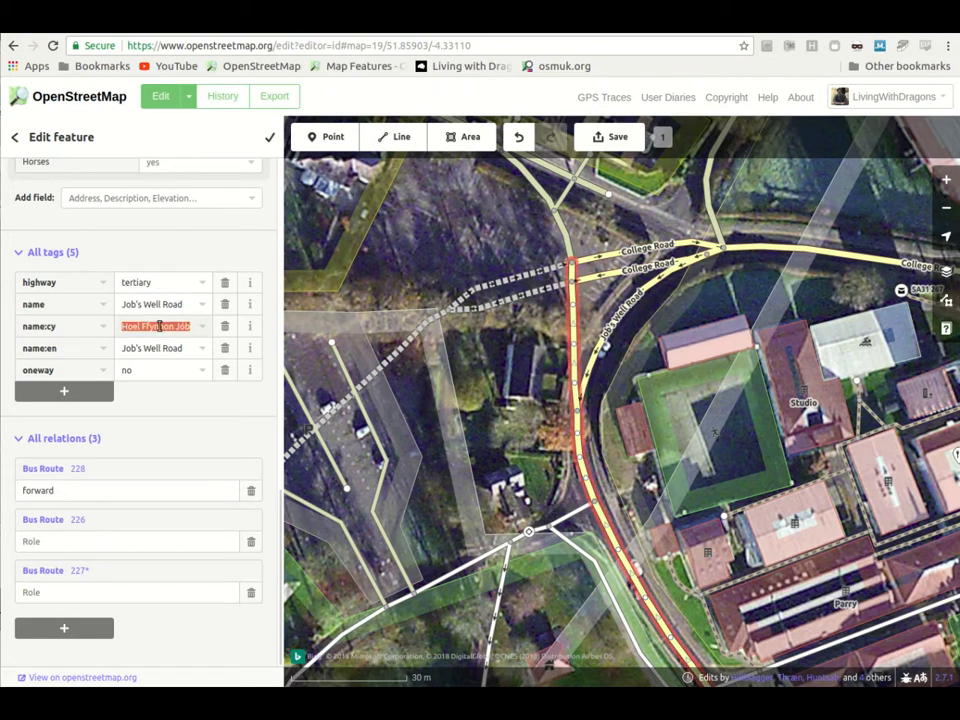
left_click(150, 422)
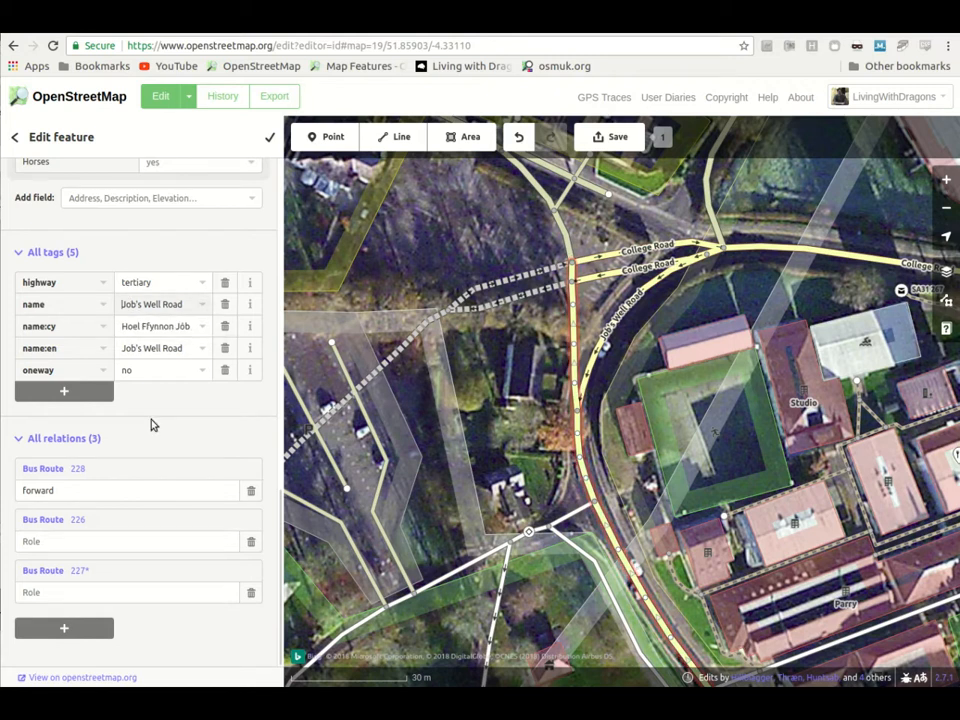
- Check the street sign photo, set the road's name tag to "Hoel Ffynnon Jób / Job's Well Road" and copy that value
left_click_drag(0, 60, 416, 141)
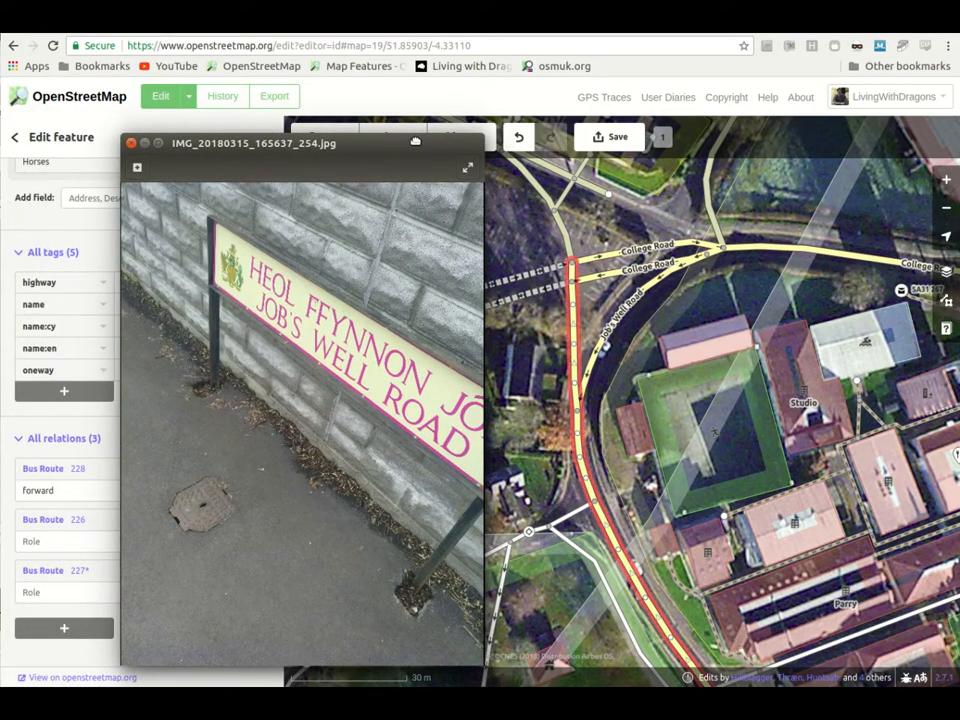
left_click_drag(416, 141, 0, 120)
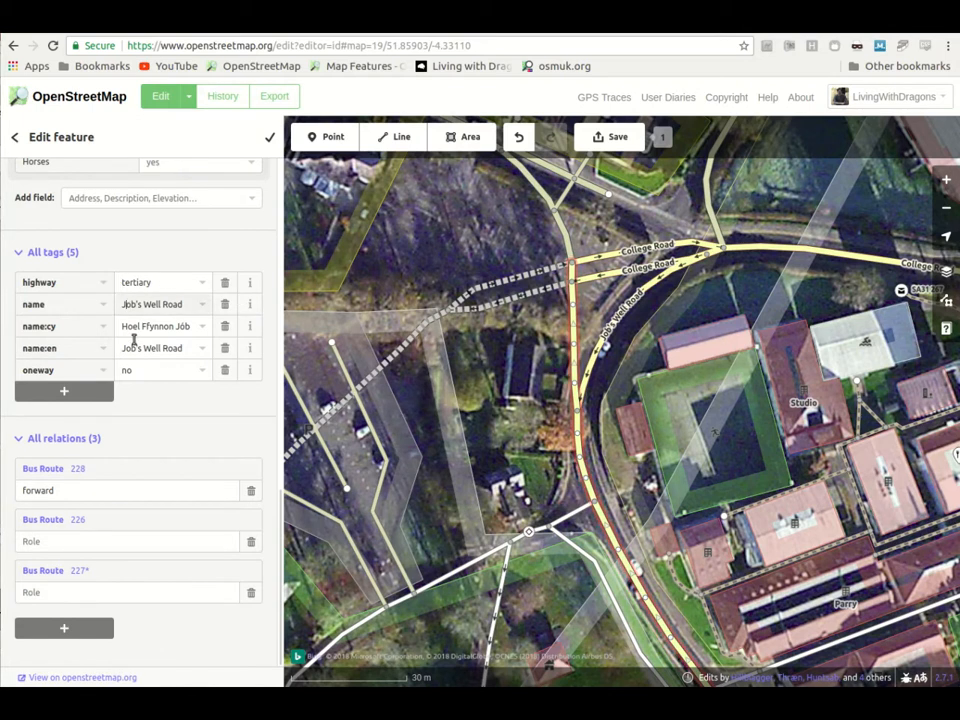
key("ctrl+v")
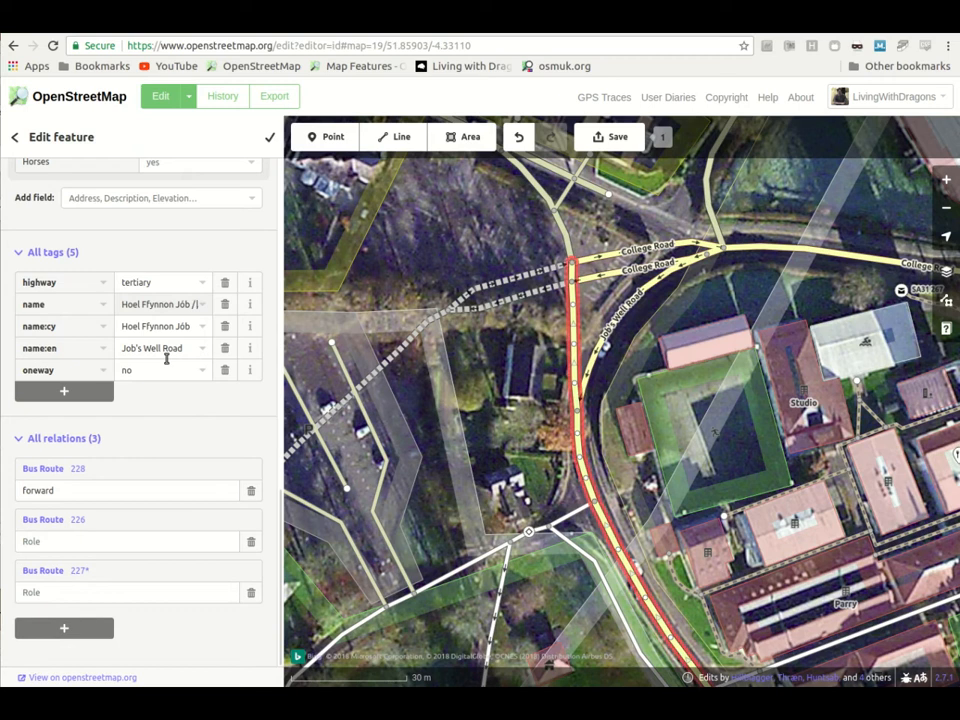
type("Job'")
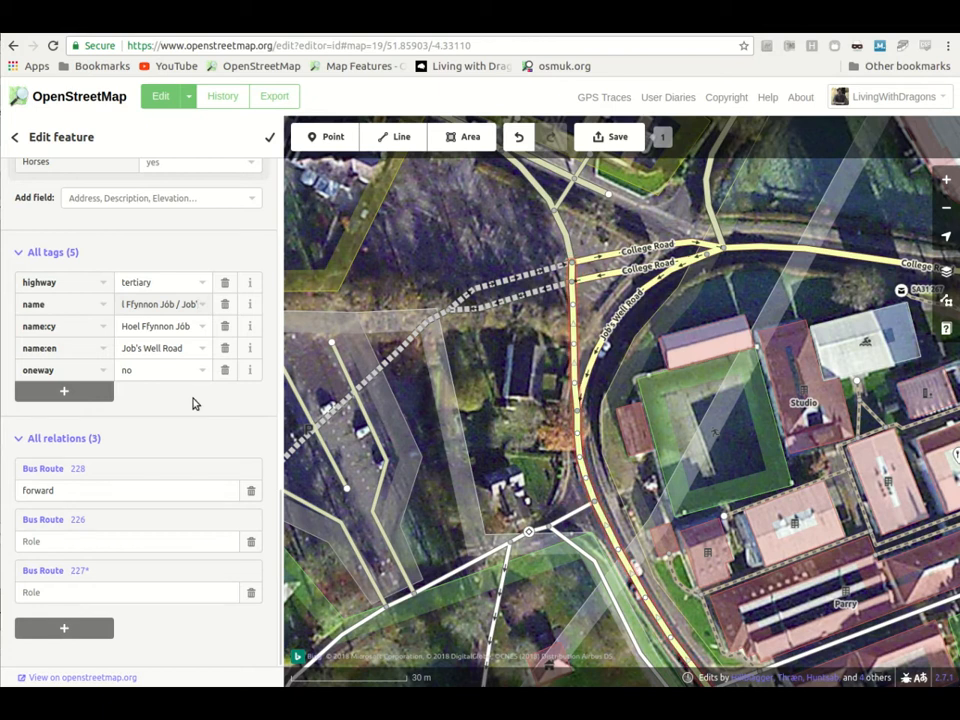
key("ctrl+a")
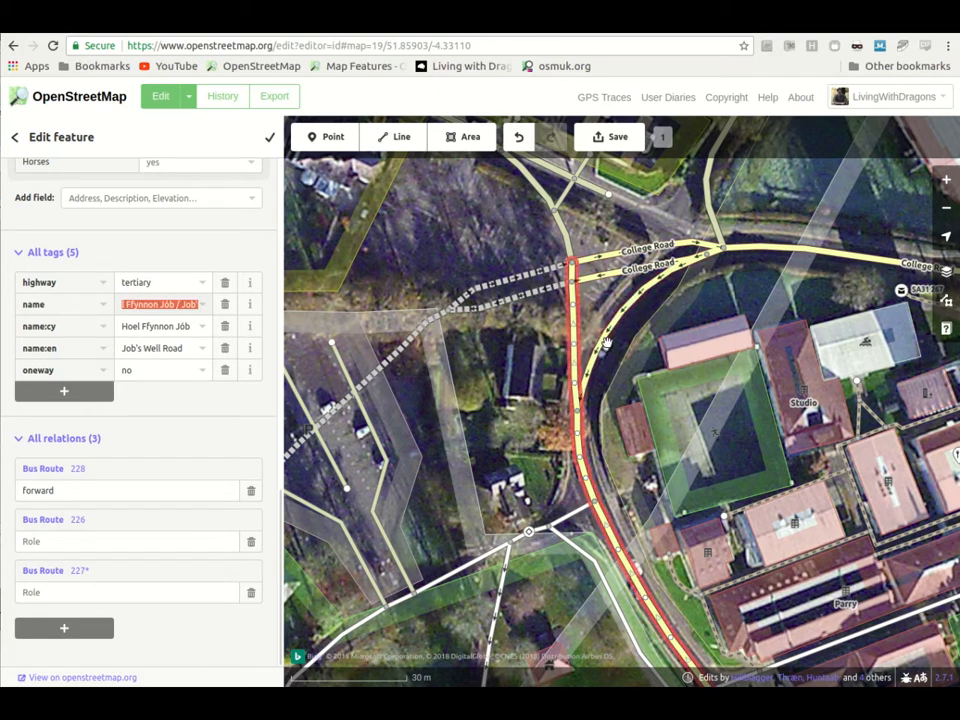
- Set the adjoining curved one-way section's name to the copied bilingual name "Hoel Ffynnon Jób / Job's Well Road" and delete its source tag
left_click(606, 344)
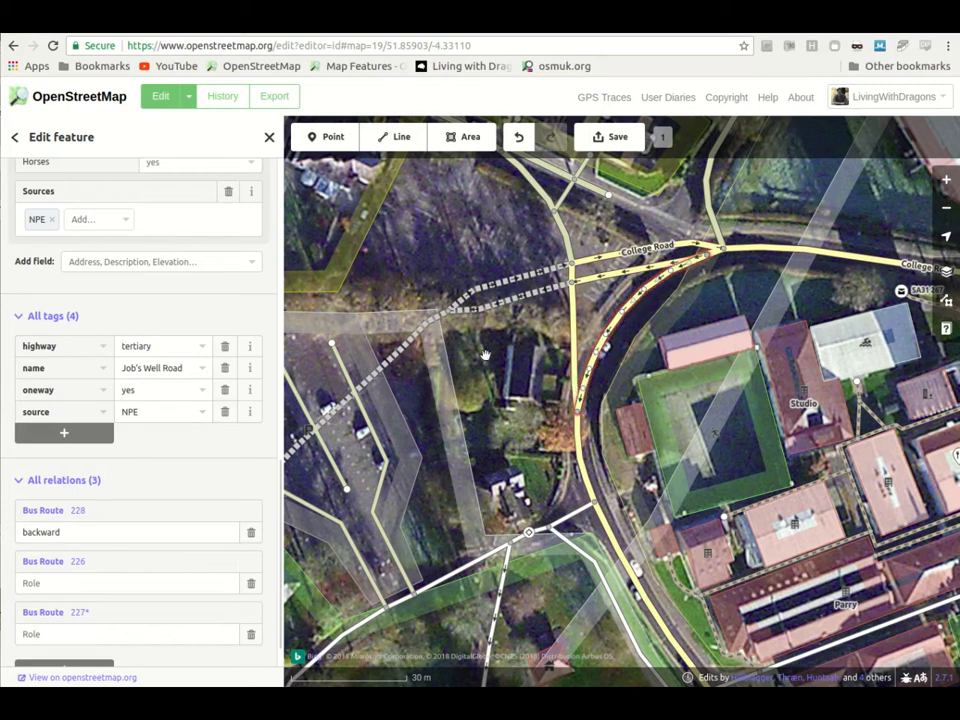
left_click(166, 370)
key("ctrl+a")
key("ctrl+v")
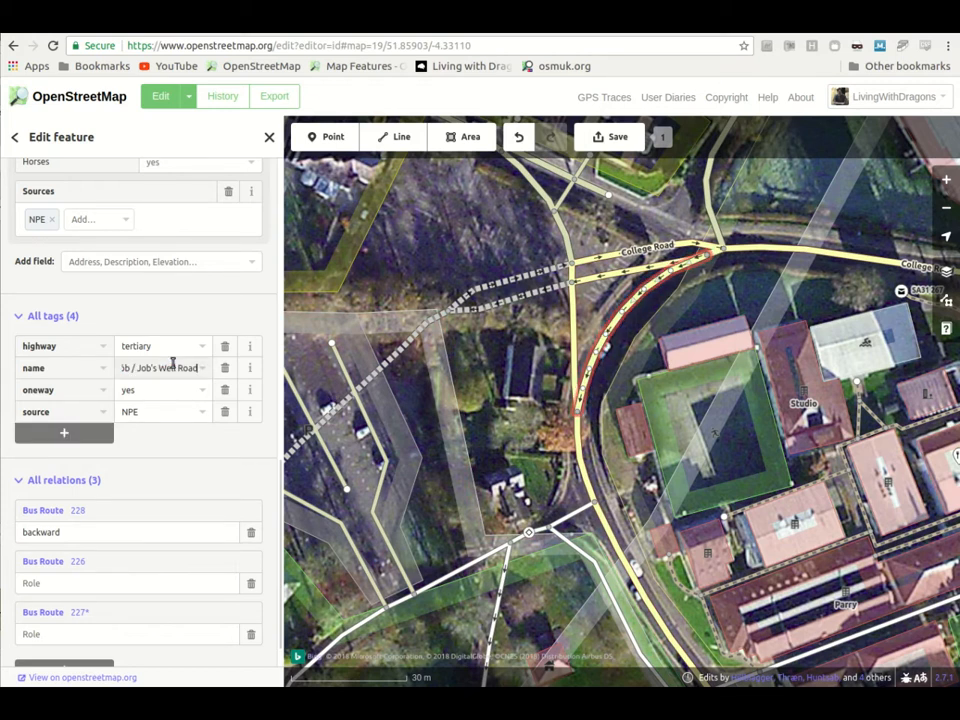
left_click(225, 412)
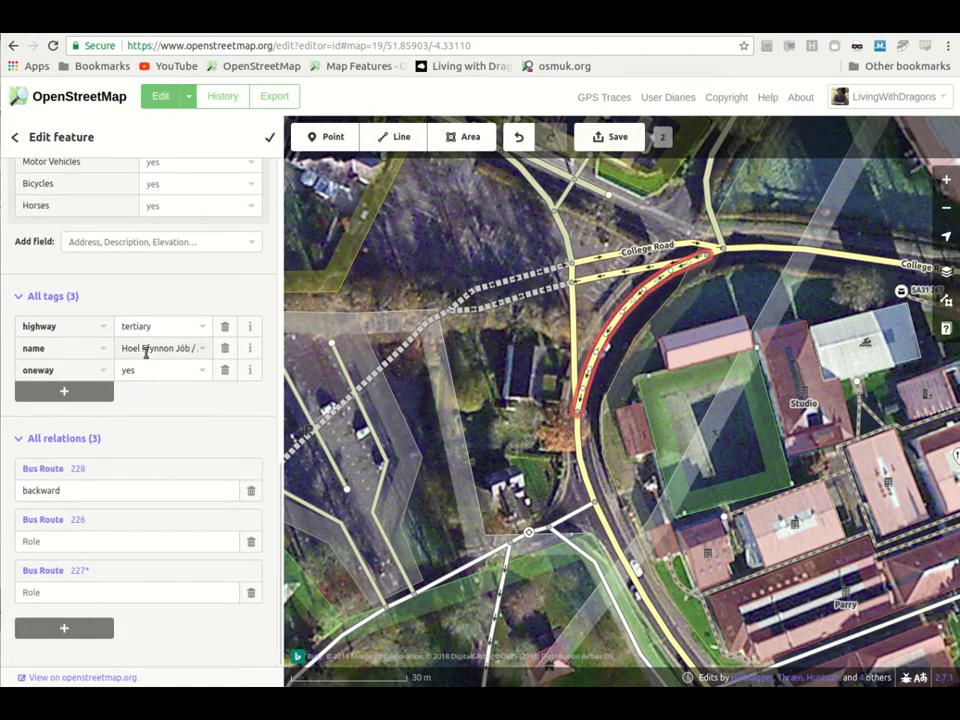
- Add a name:en tag to the one-way section with the value "Job's Well Road", copied from its bilingual name
key("Right")
key("Right")
key("Right")
key("Right")
key("Right")
key("Right")
key("Right")
key("Right")
key("Right")
key("Right")
key("Right")
key("Right")
key("Right")
key("Right")
key("Right")
key("Right")
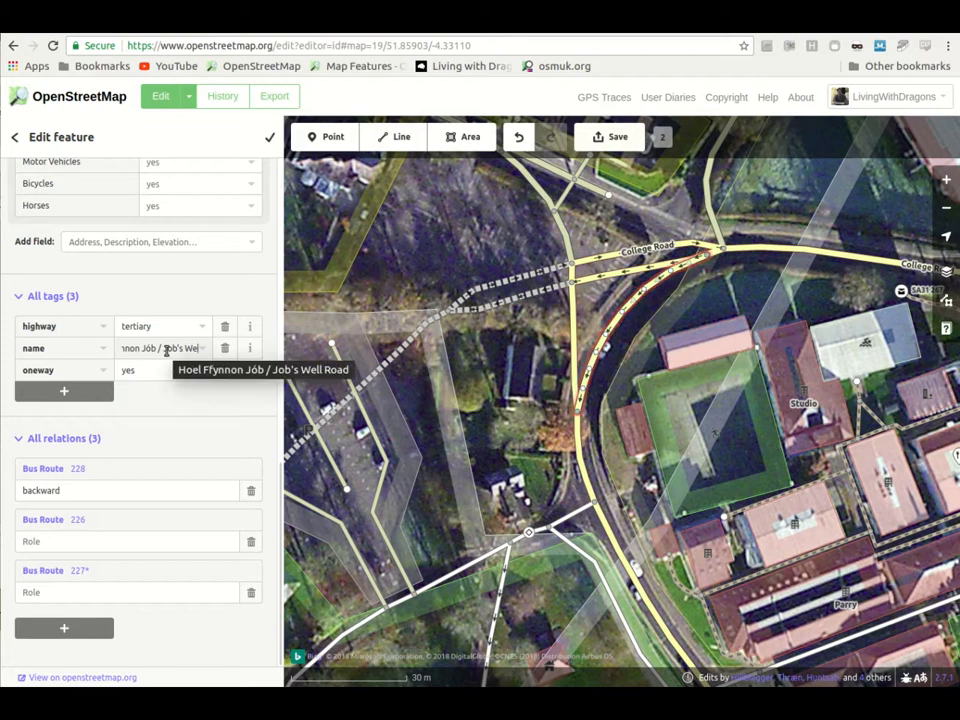
left_click_drag(165, 348, 246, 343)
key("ctrl+c")
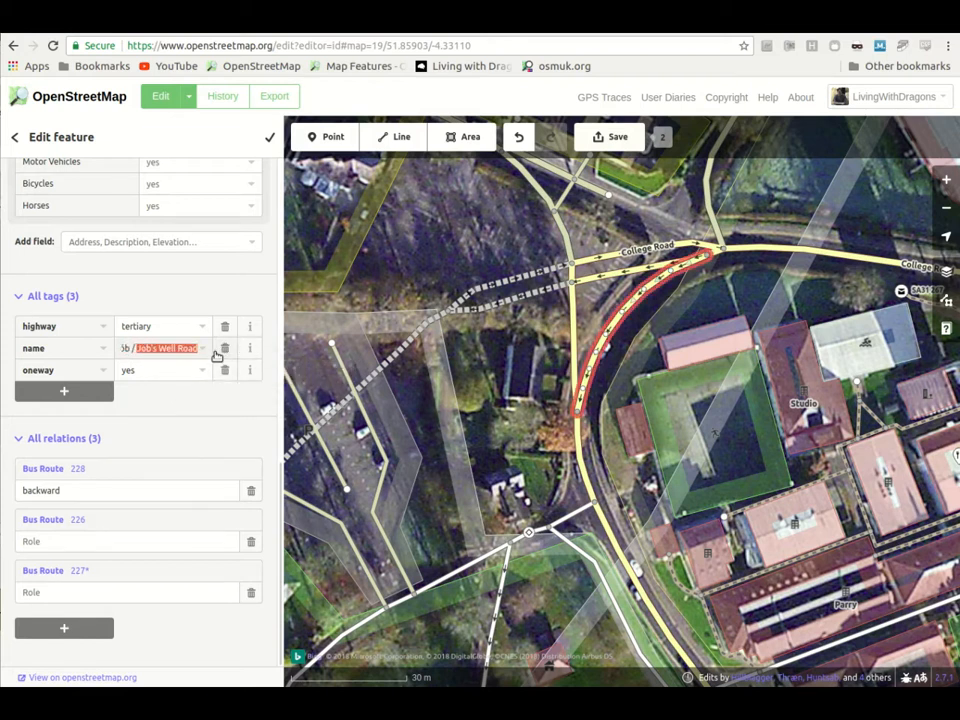
left_click(64, 391)
type("name:en")
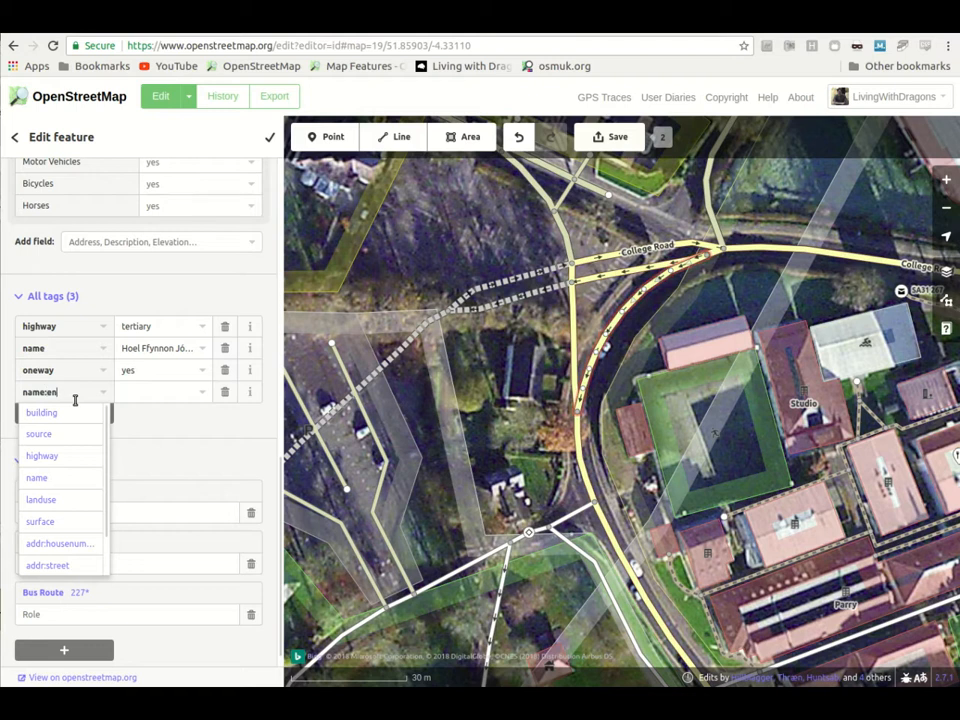
key("Tab")
key("ctrl+v")
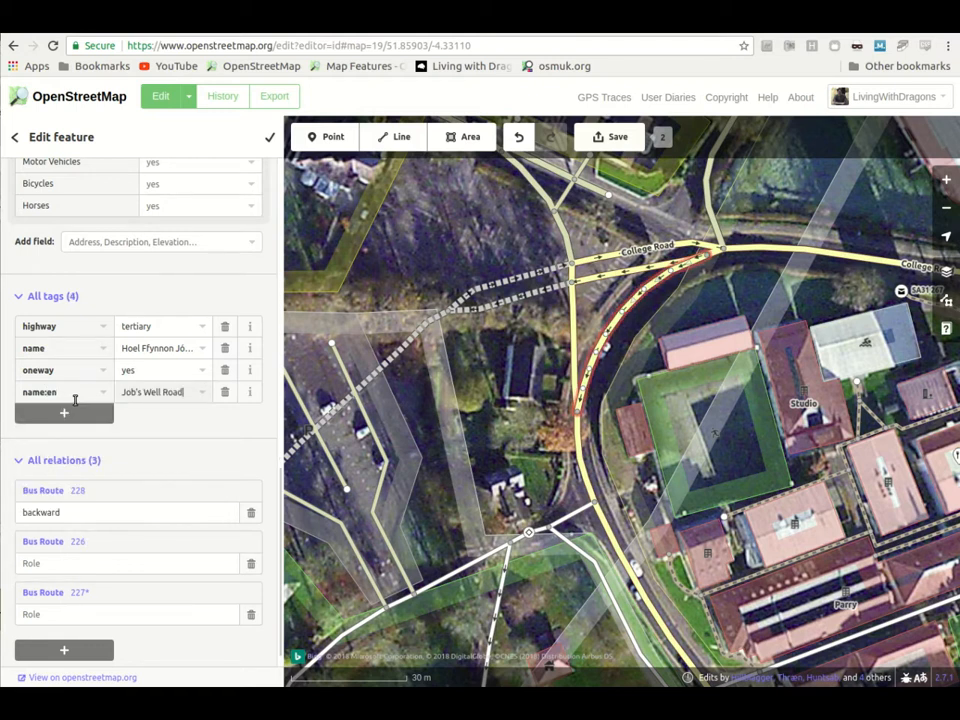
- Add a name:cy tag to the one-way section with the value "Hoel Ffynnon Jób", copied from its bilingual name, and deselect the road
left_click(187, 350)
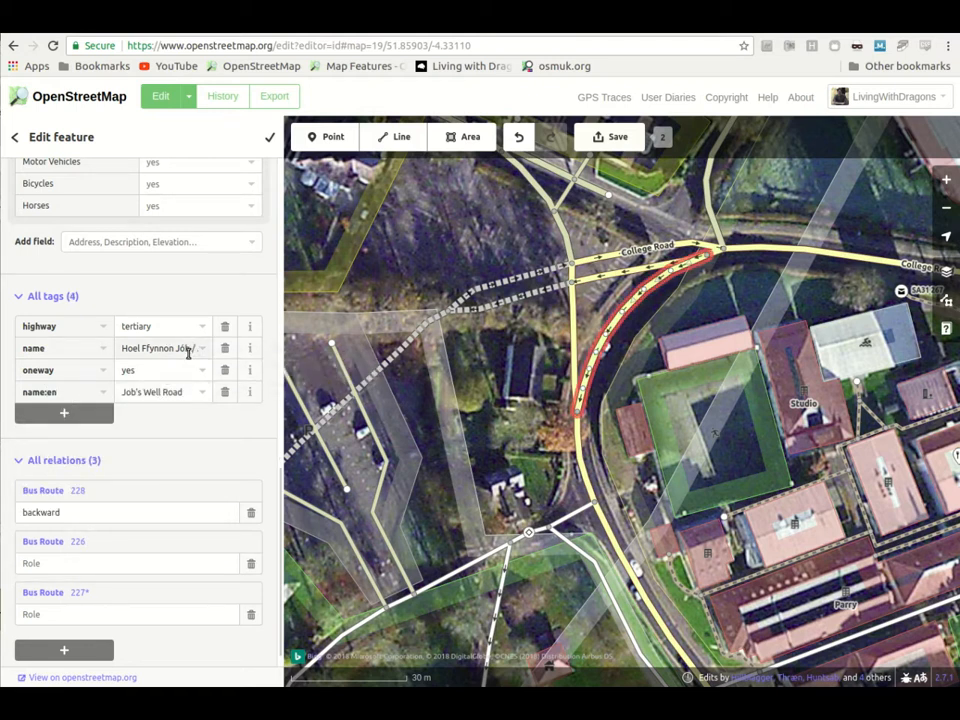
left_click_drag(187, 350, 115, 347)
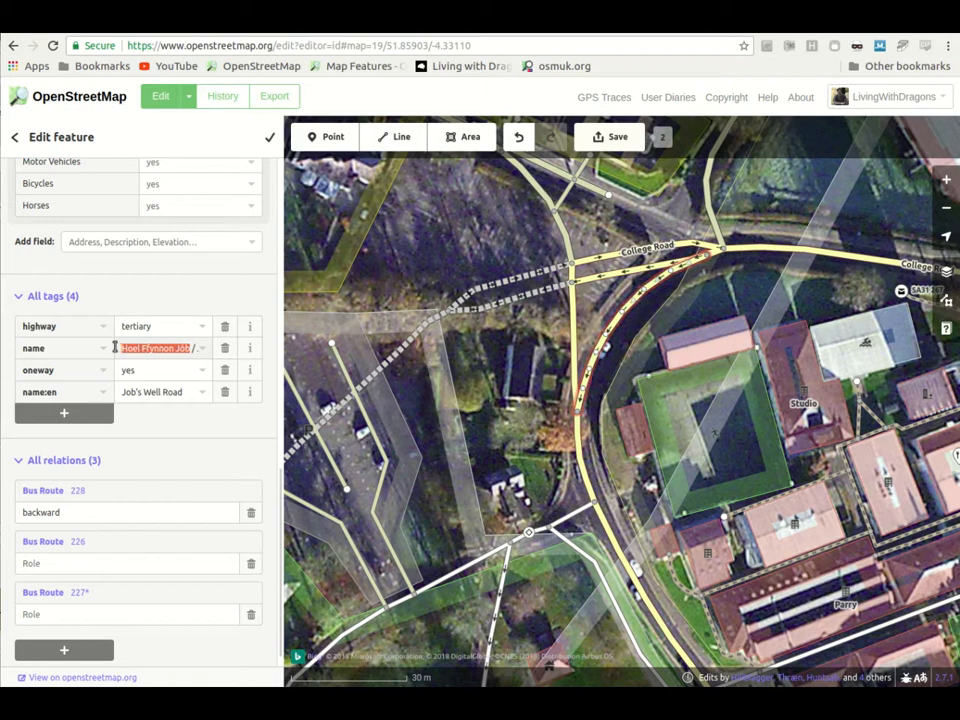
left_click(85, 411)
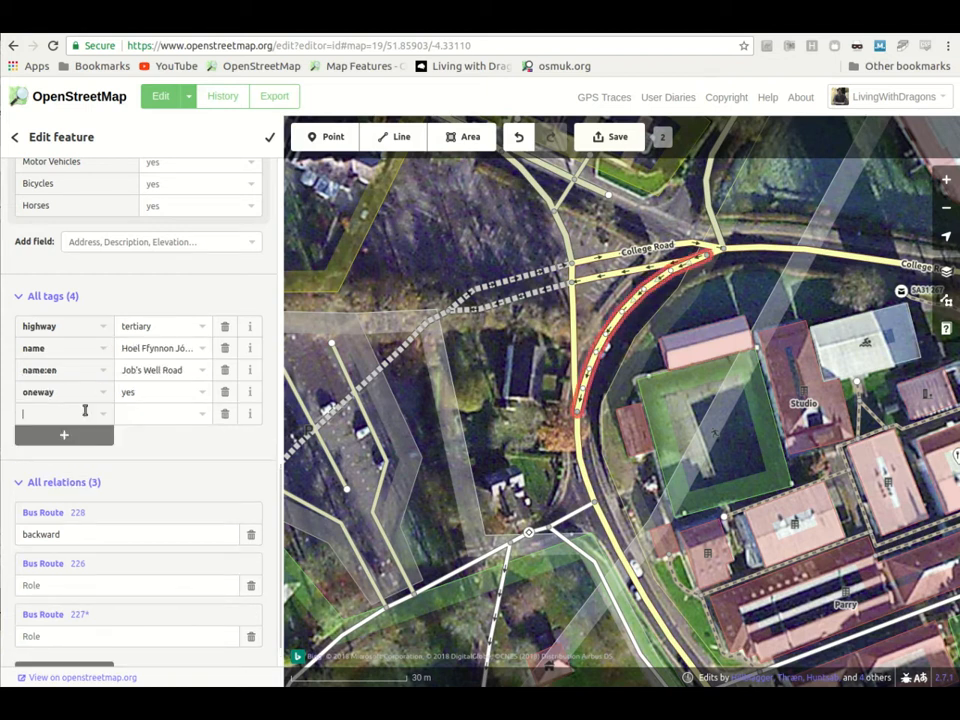
type("name:cy")
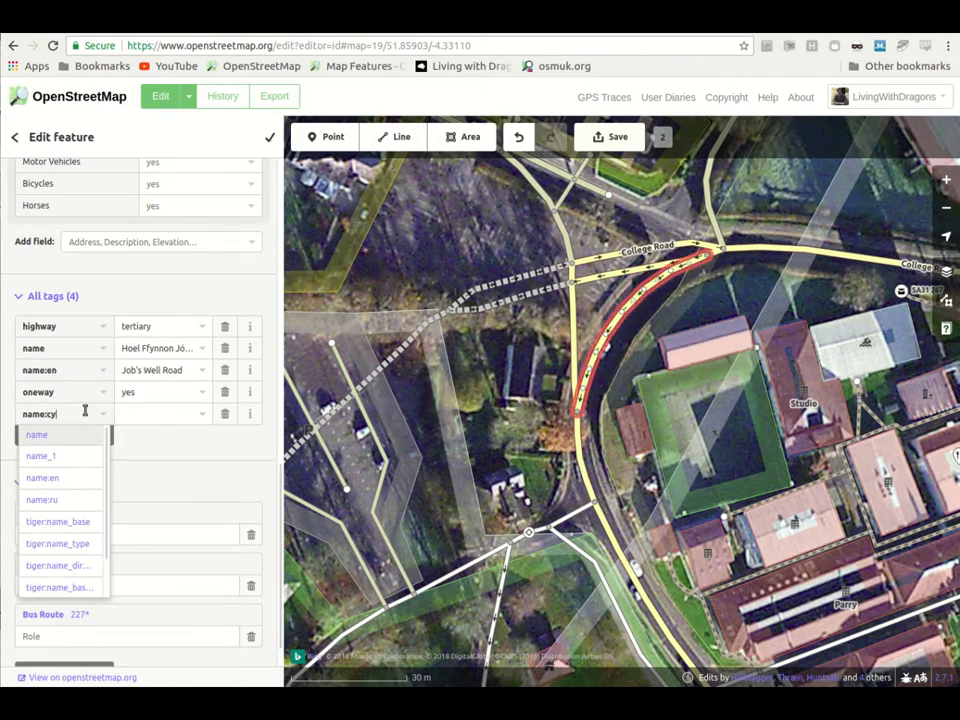
key("Tab")
type("Hoel Ffynnon Jób")
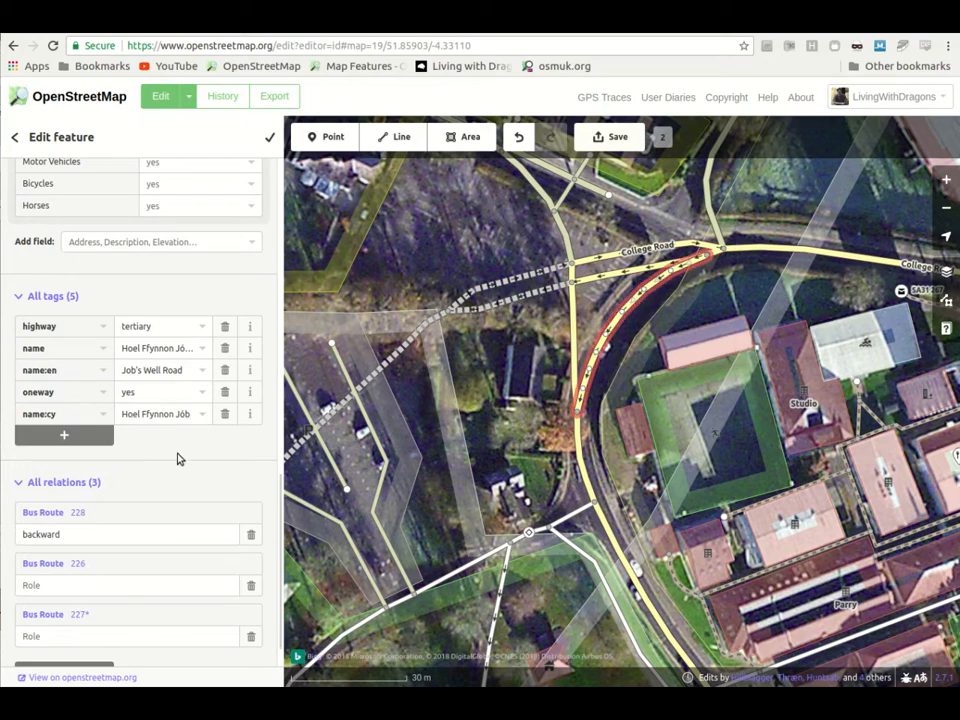
left_click(541, 451)
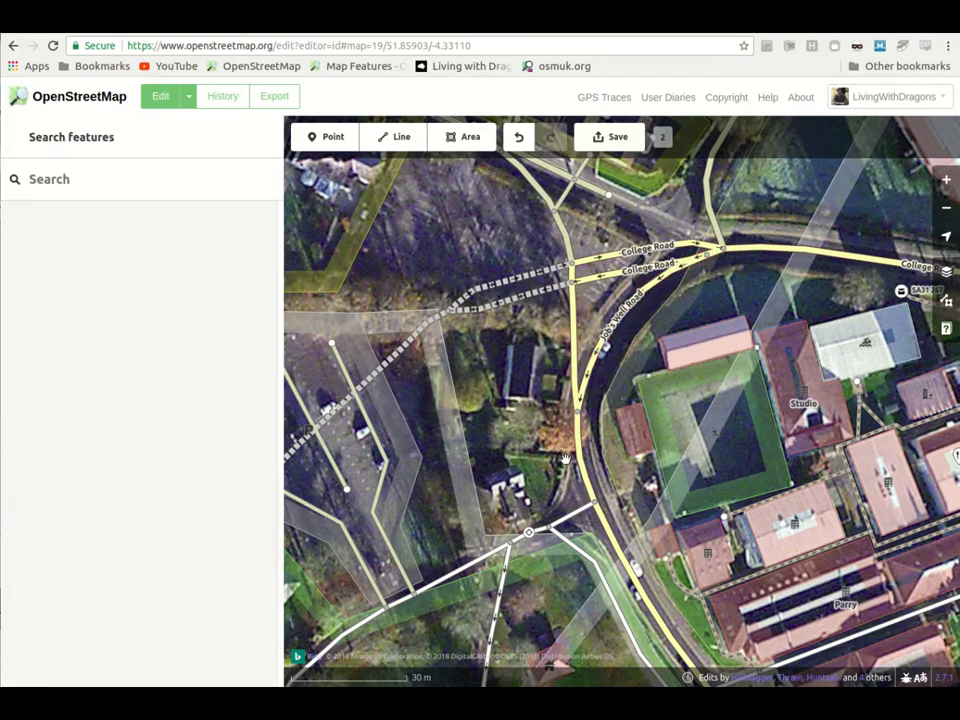
key("ctrl+z")
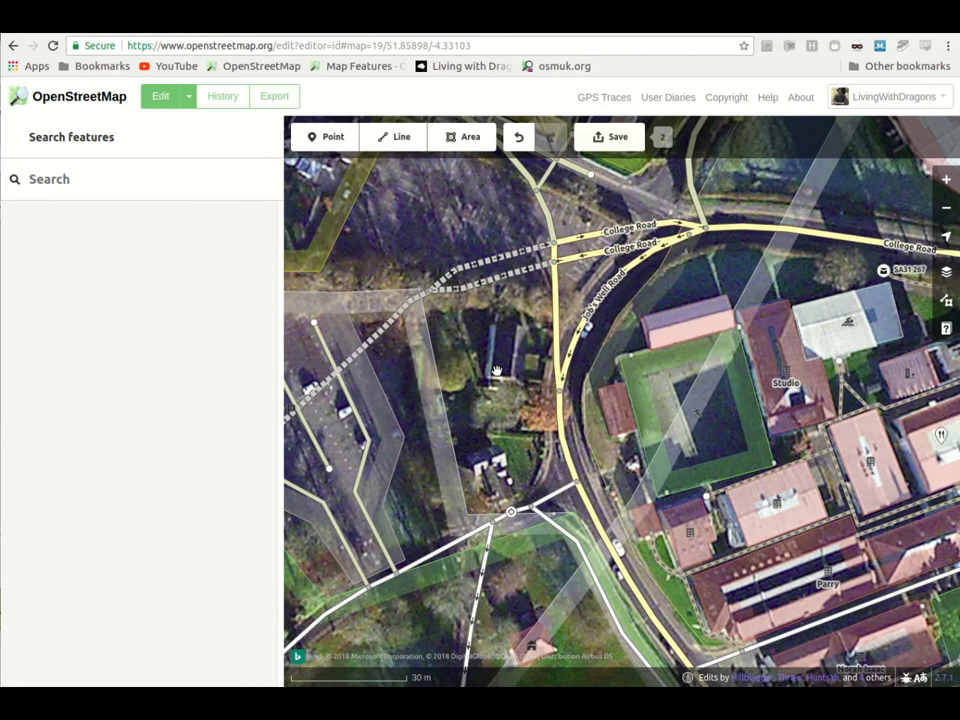
left_click(612, 407)
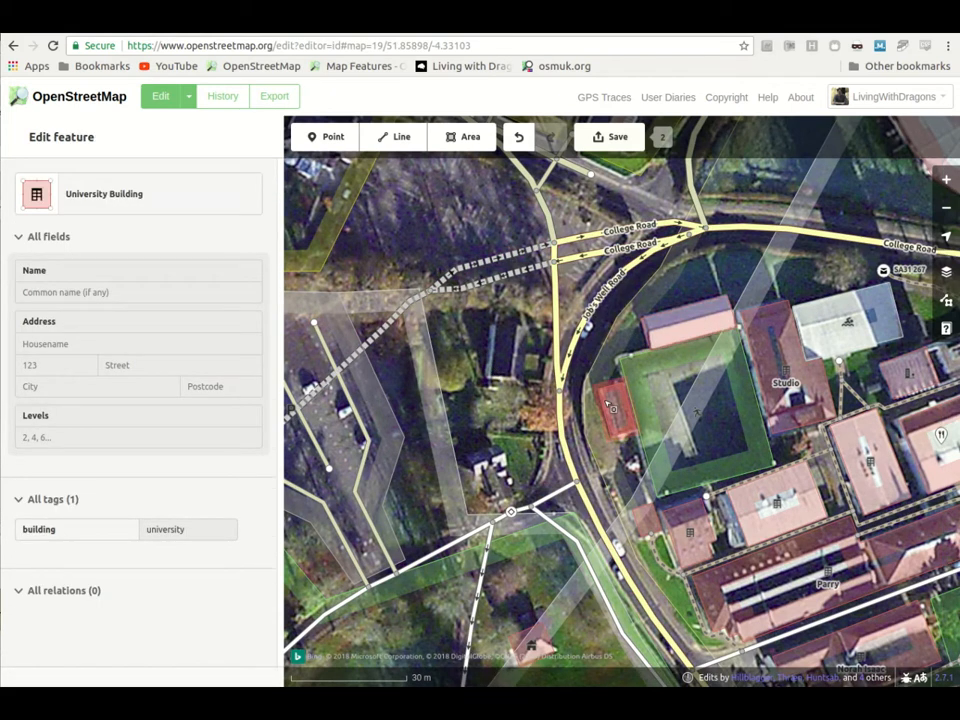
left_click(494, 418)
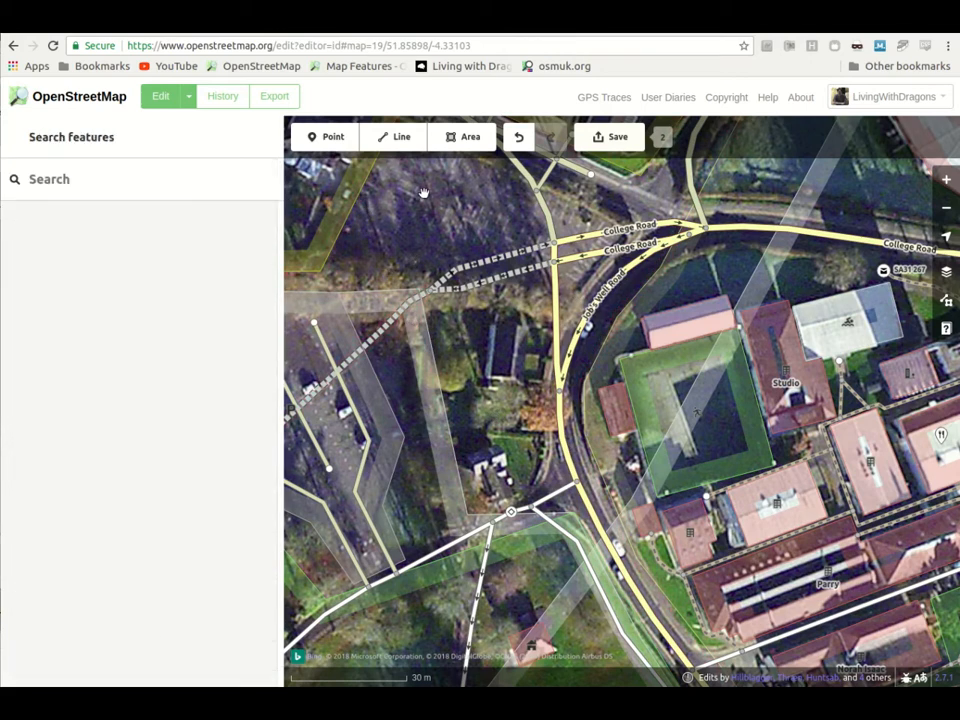
- Start saving the edits with the changeset comment "Adding in the Welsh and English road name, as displayed on the road sign I took a photo of."
left_click(617, 139)
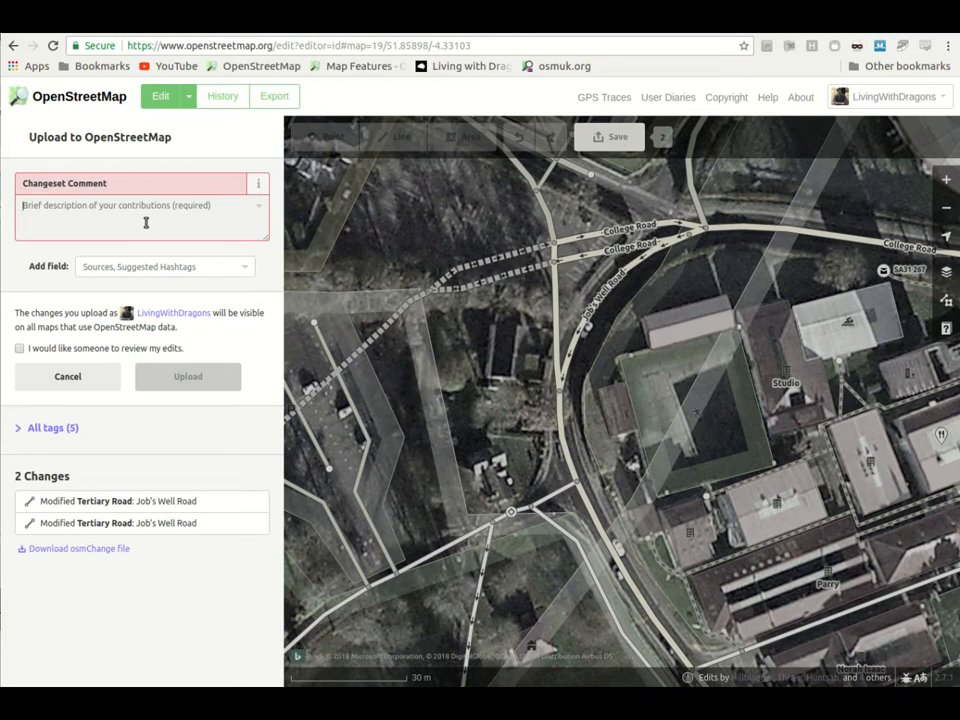
type("Adding in")
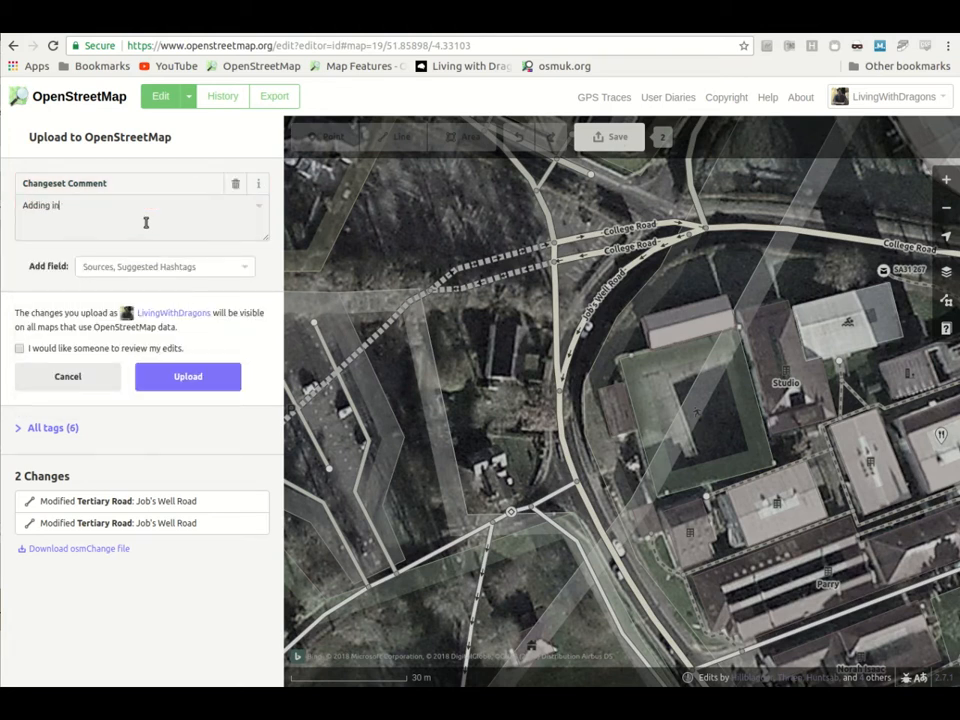
type(" the Welsh and English")
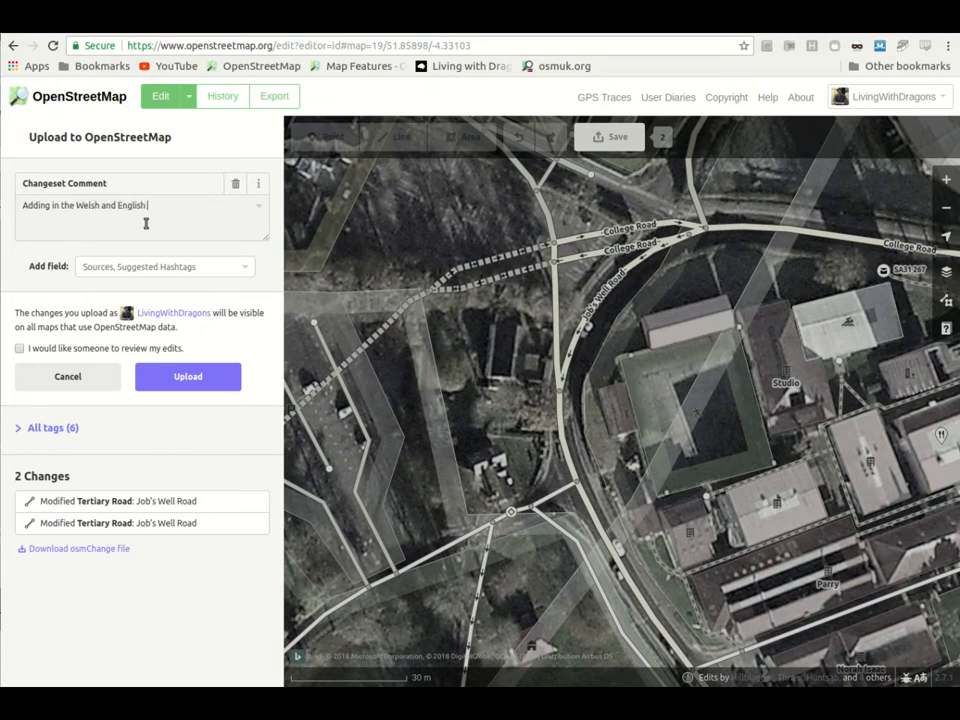
type(" road name, as displayed on the road sign")
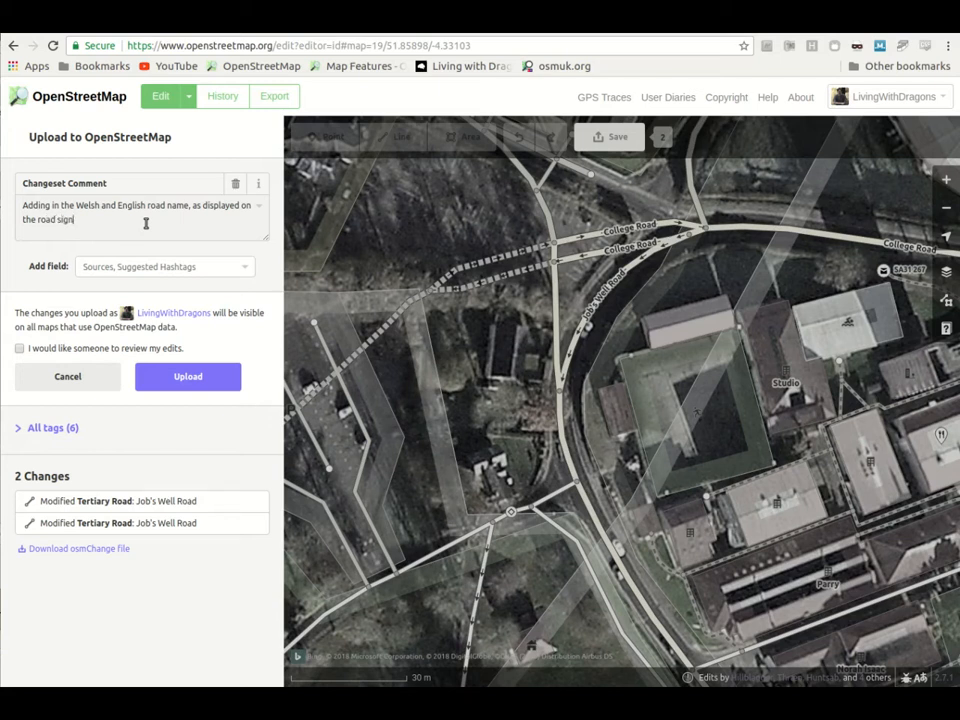
type("took a photo of")
- Enter "photo" as an additional changeset field and upload the changes to OpenStreetMap
left_click(168, 267)
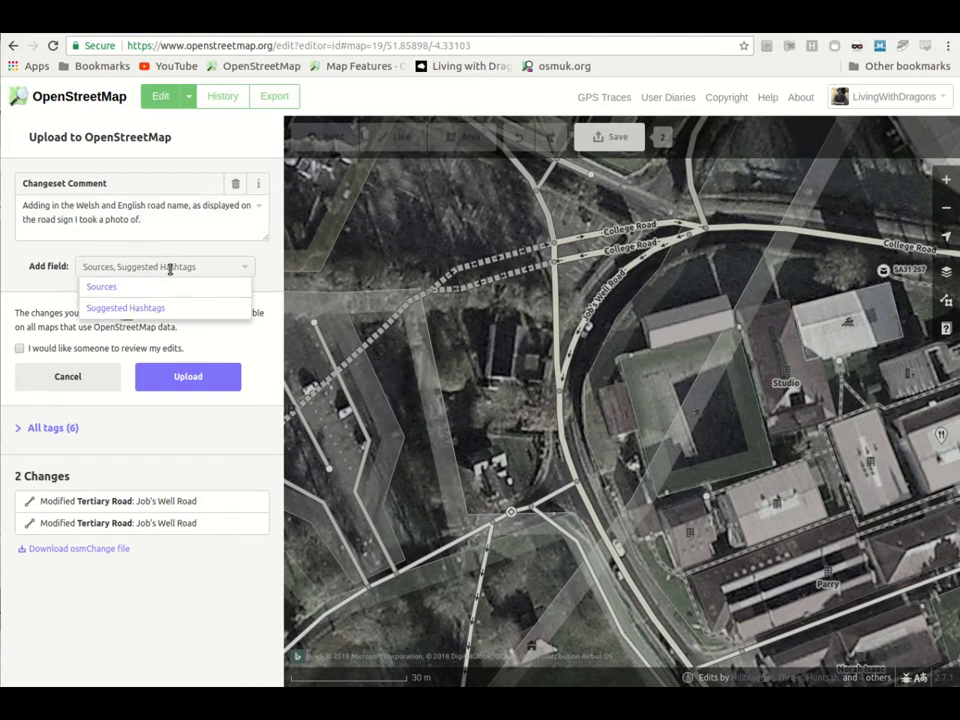
type("photo")
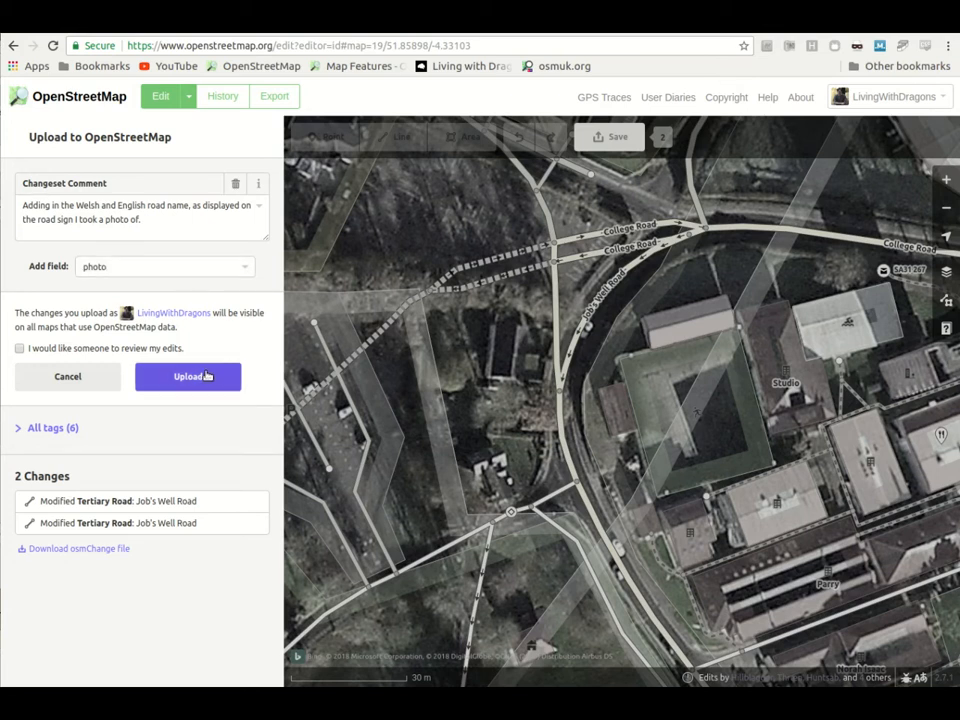
left_click(211, 381)
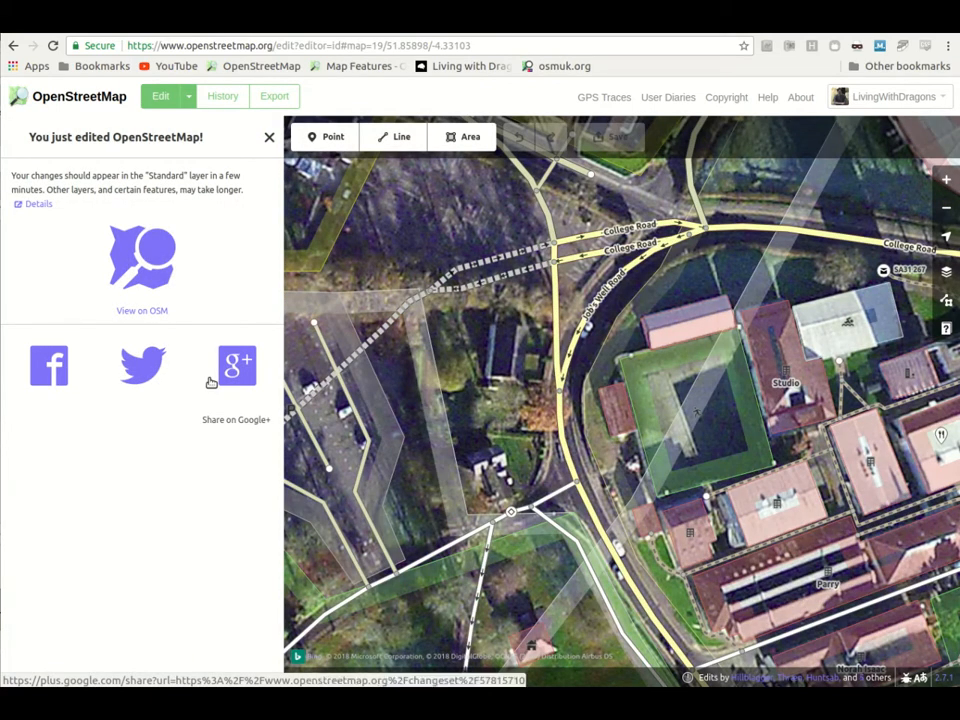
- View the uploaded changeset on OpenStreetMap and inspect the tags of its first Job's Well Road way
left_click(166, 316)
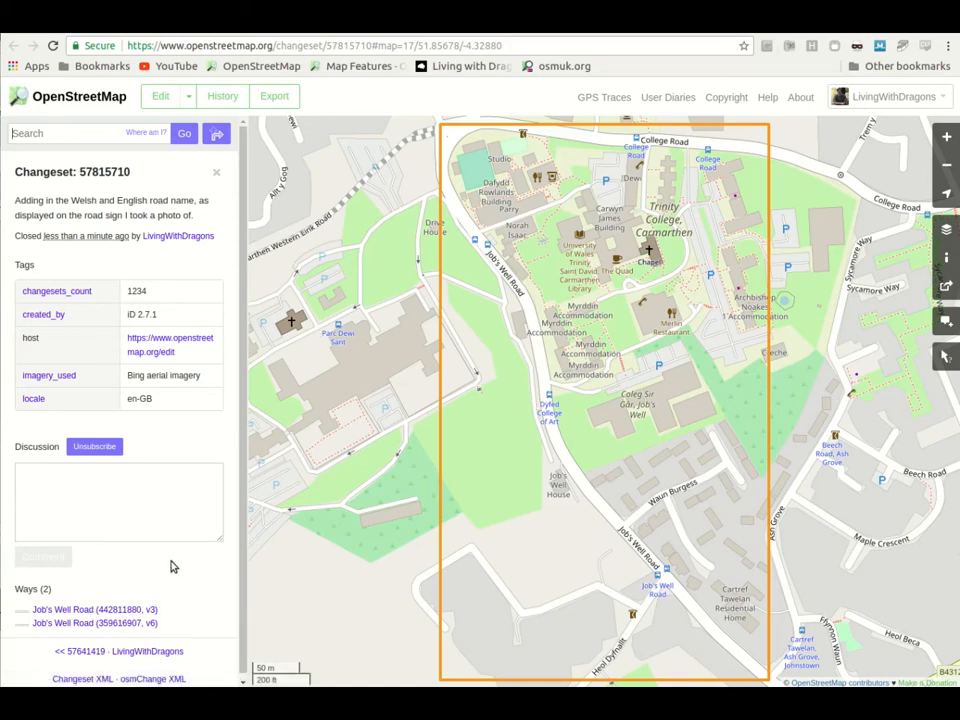
left_click(145, 610)
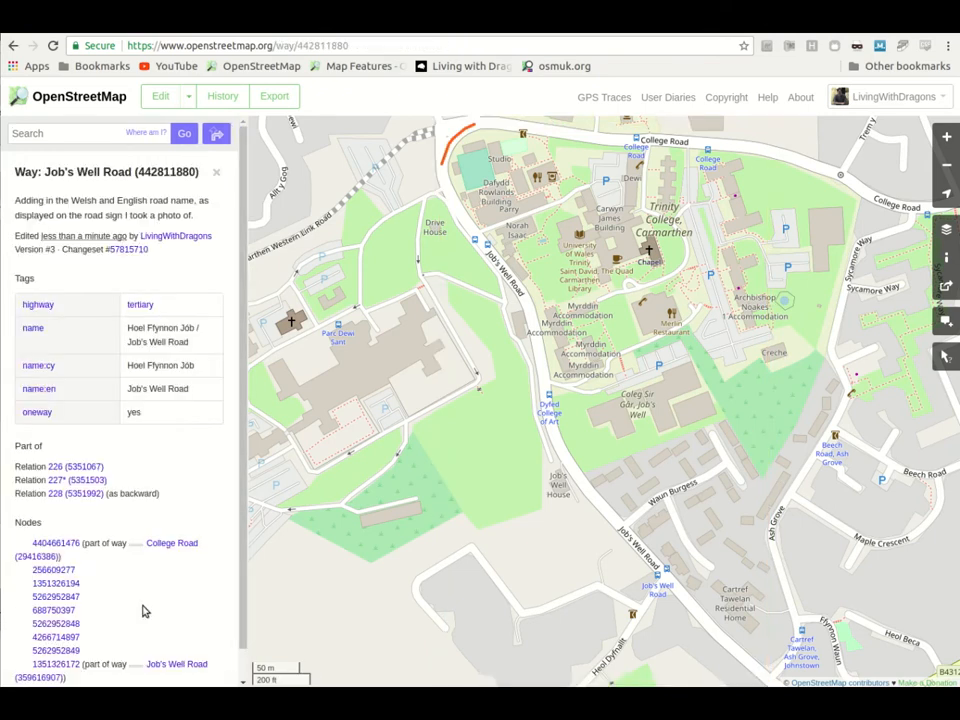